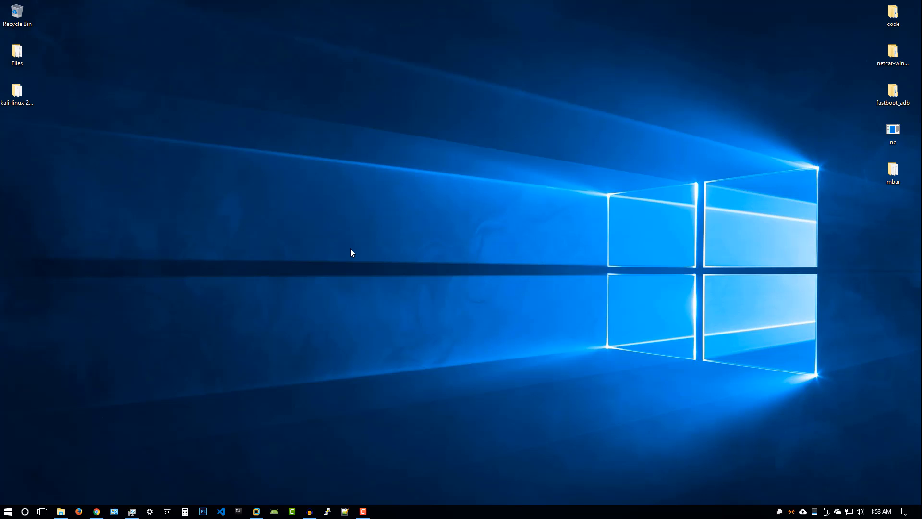
Launch Firefox from the Windows taskbar
{"action": "left_click", "coordinate": [79, 511]}
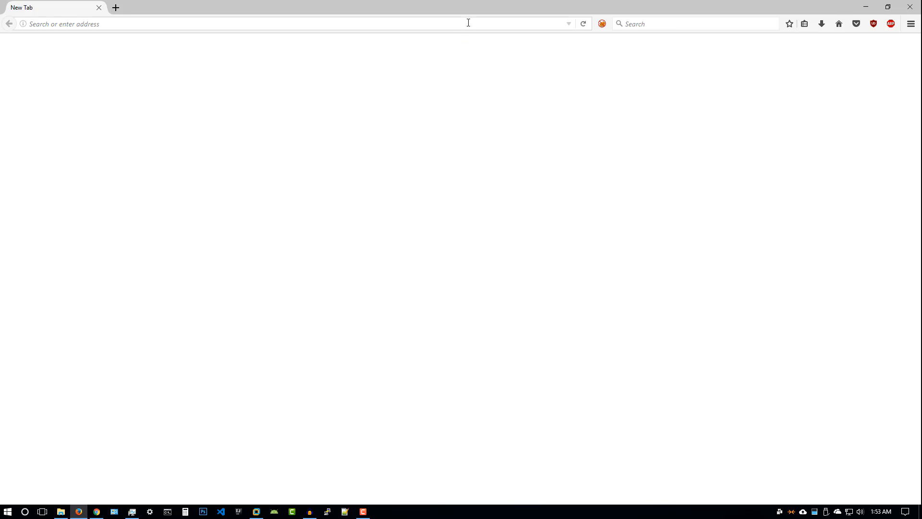
Search Google for 'kali linux' from the Firefox address bar
{"action": "left_click", "coordinate": [469, 23]}
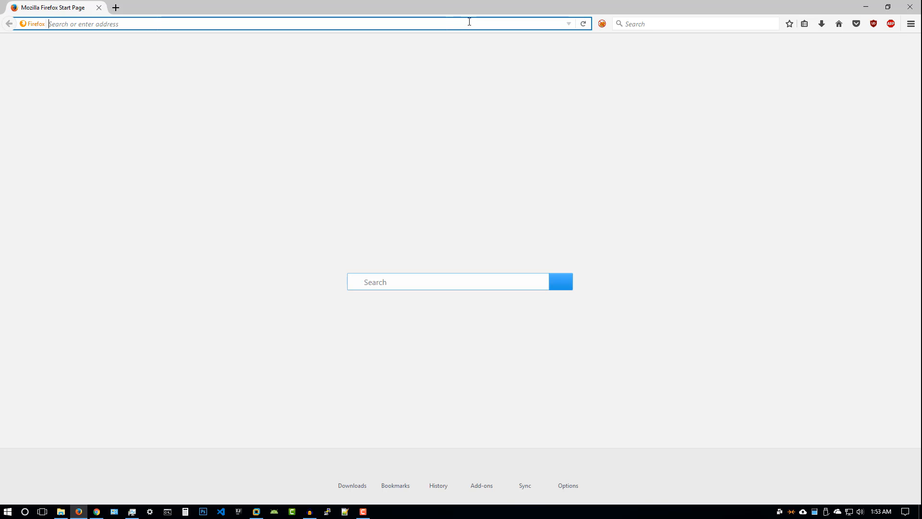
{"action": "type", "text": "kali linux"}
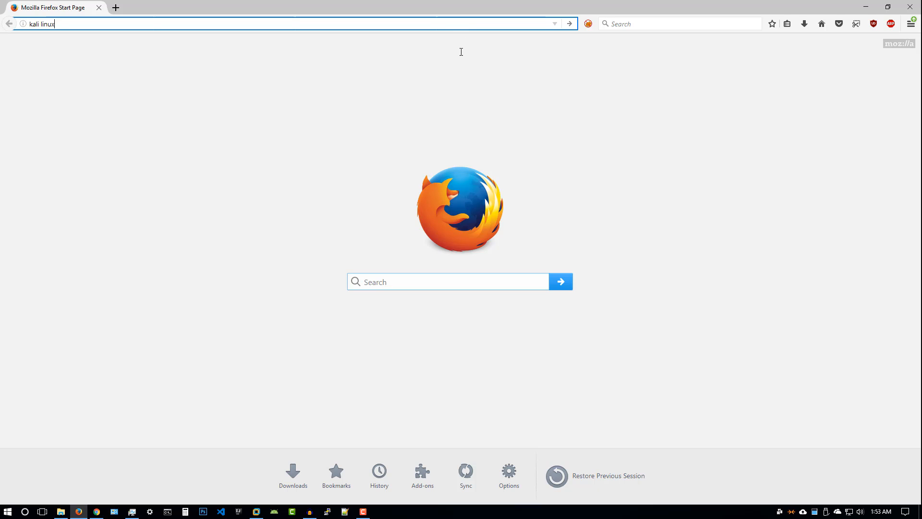
{"action": "left_click", "coordinate": [473, 43]}
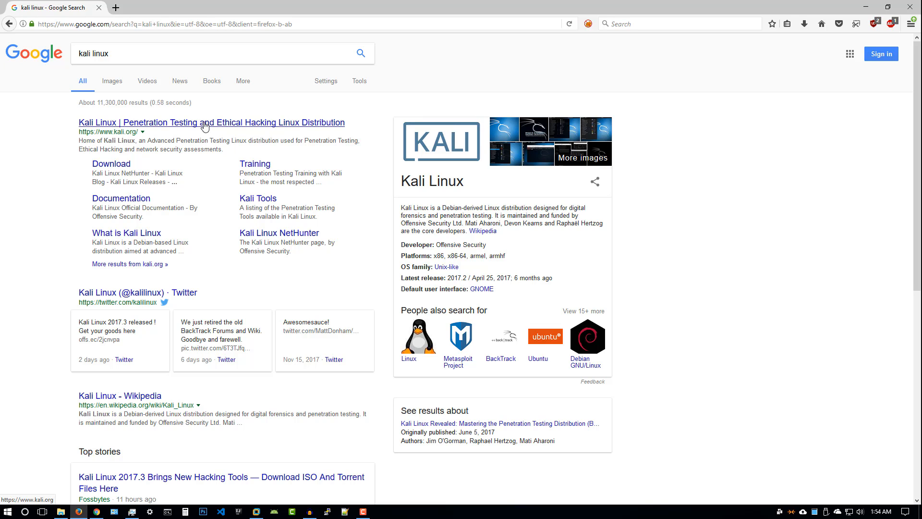
Open the official kali.org result and scroll through the Kali home page
{"action": "left_click", "coordinate": [253, 124]}
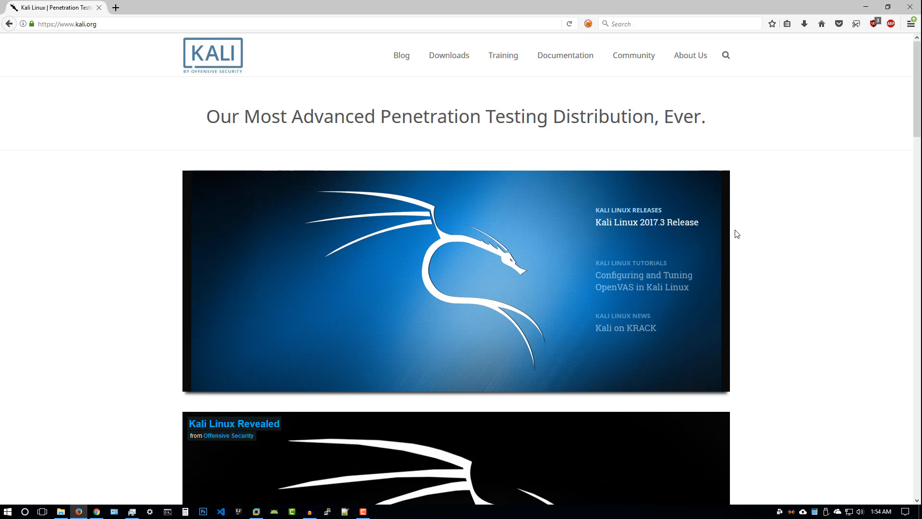
{"action": "scroll", "coordinate": [738, 232], "scroll_direction": "down", "scroll_amount": 7}
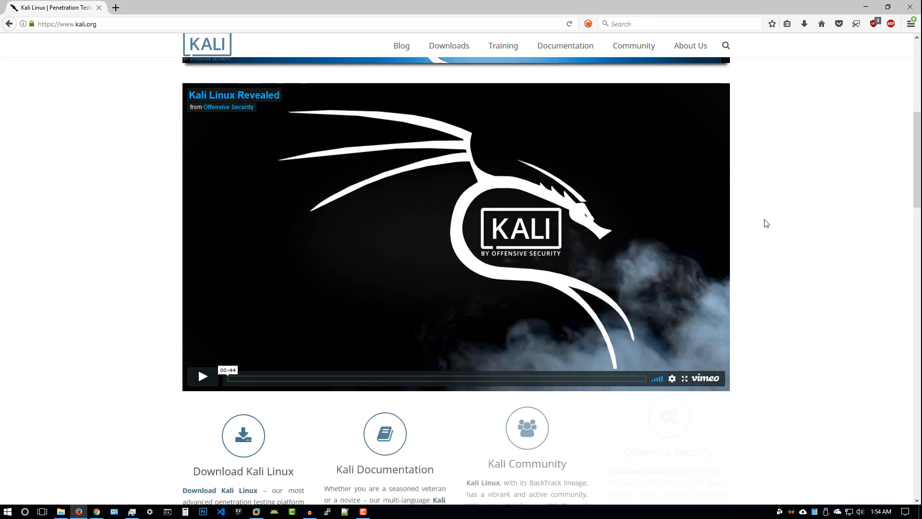
{"action": "scroll", "coordinate": [763, 223], "scroll_direction": "down", "scroll_amount": 6}
{"action": "scroll", "coordinate": [762, 223], "scroll_direction": "down", "scroll_amount": 3}
{"action": "scroll", "coordinate": [764, 223], "scroll_direction": "up", "scroll_amount": 15}
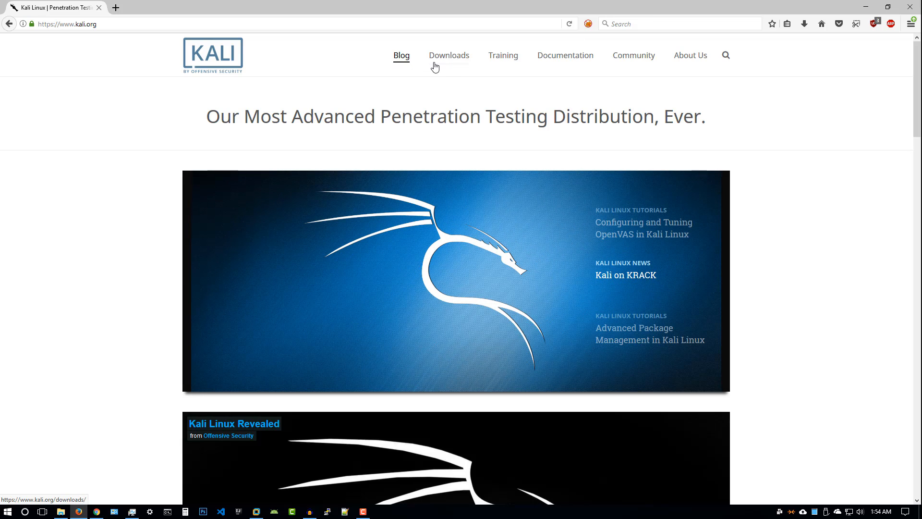
{"action": "mouse_move", "coordinate": [442, 65]}
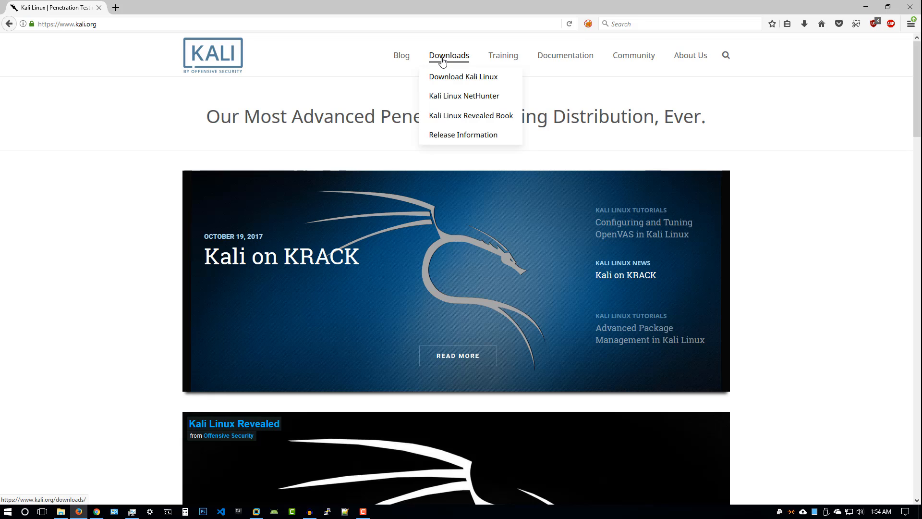
Open Downloads > Download Kali Linux and review the 2017.3 image table and checksums
{"action": "left_click", "coordinate": [443, 60]}
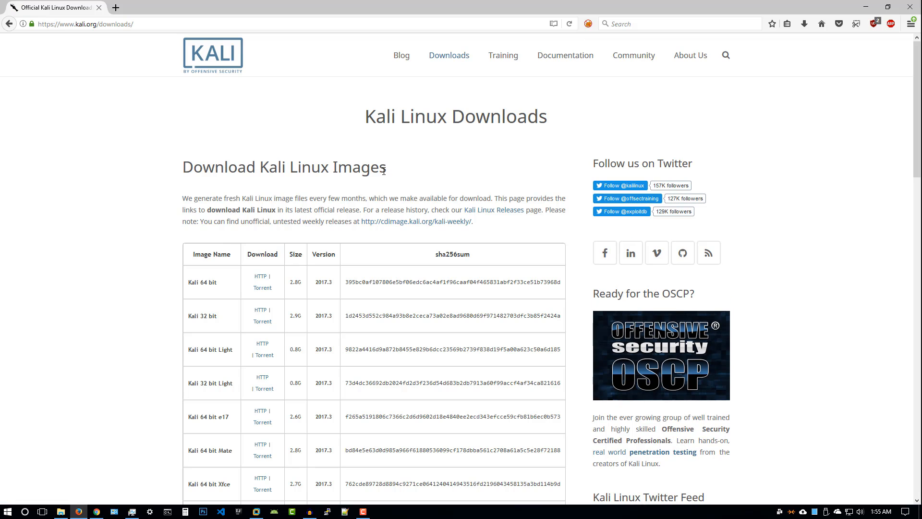
{"action": "scroll", "coordinate": [306, 214], "scroll_direction": "down", "scroll_amount": 4}
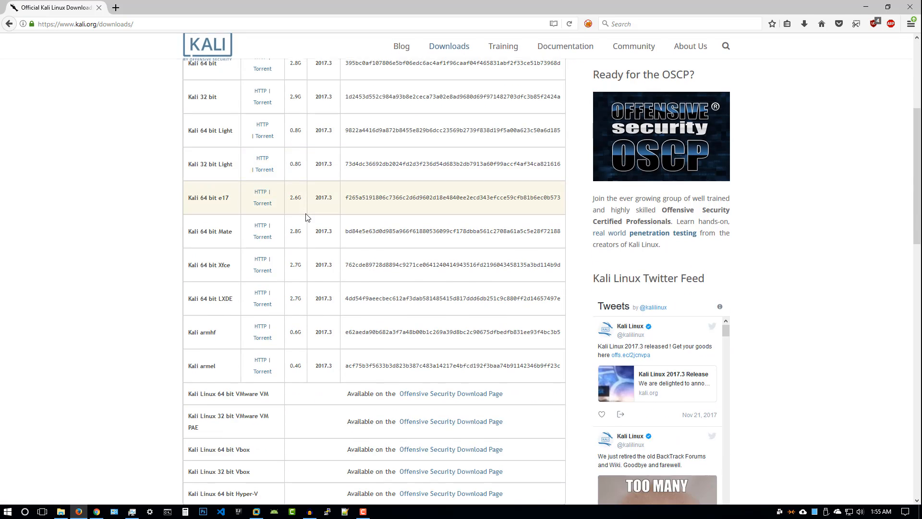
{"action": "scroll", "coordinate": [307, 216], "scroll_direction": "up", "scroll_amount": 4}
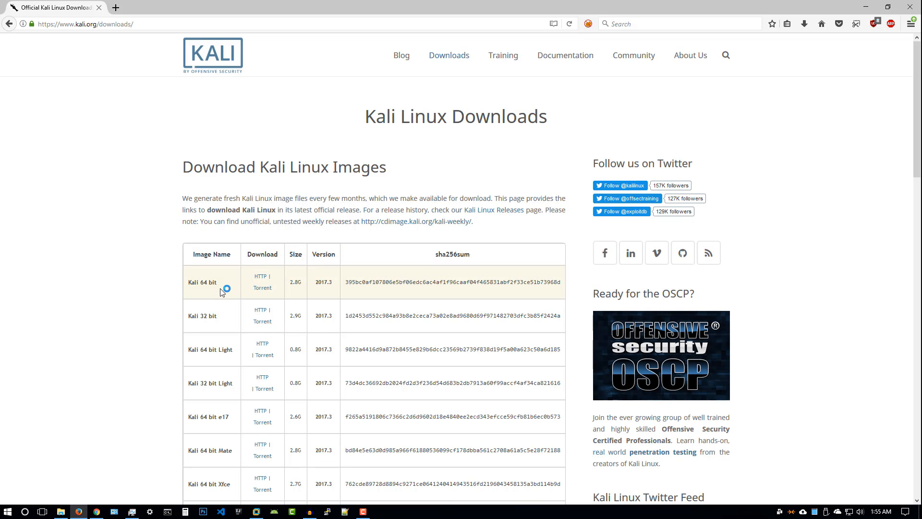
{"action": "scroll", "coordinate": [230, 346], "scroll_direction": "down", "scroll_amount": 2}
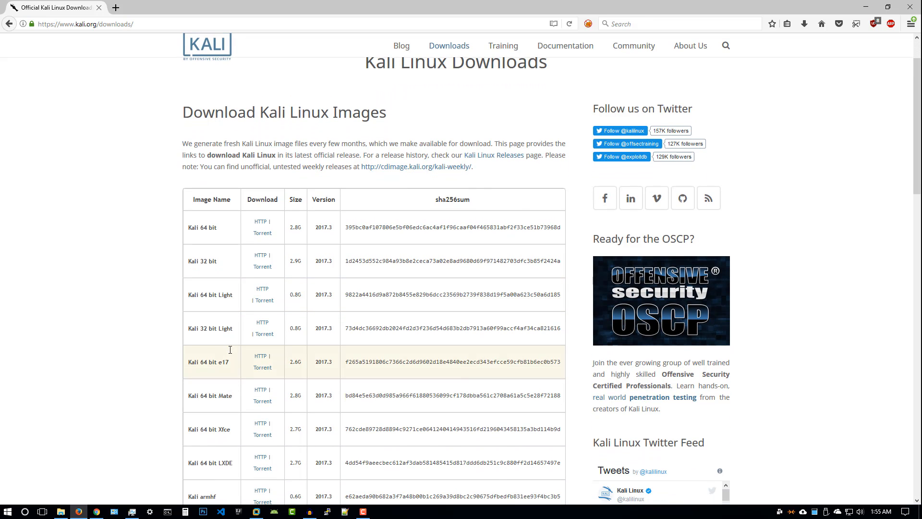
{"action": "scroll", "coordinate": [243, 346], "scroll_direction": "down", "scroll_amount": 4}
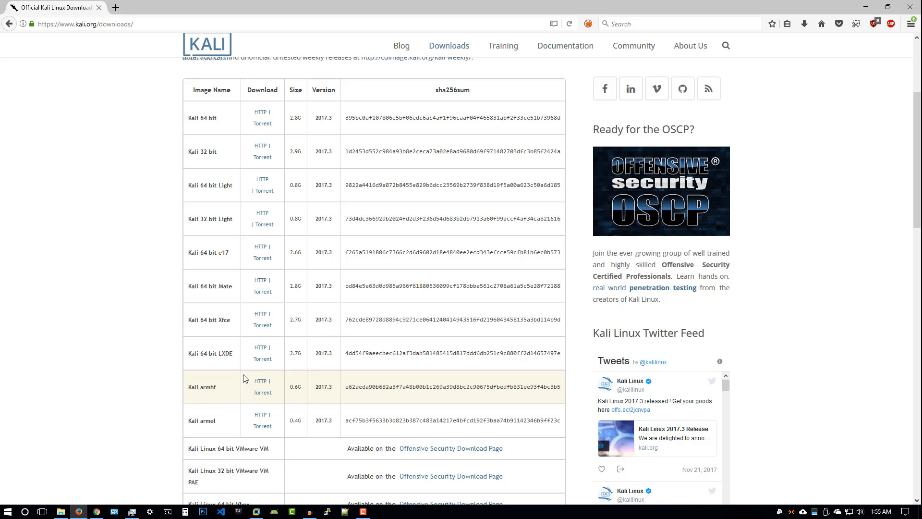
{"action": "scroll", "coordinate": [243, 377], "scroll_direction": "down", "scroll_amount": 2}
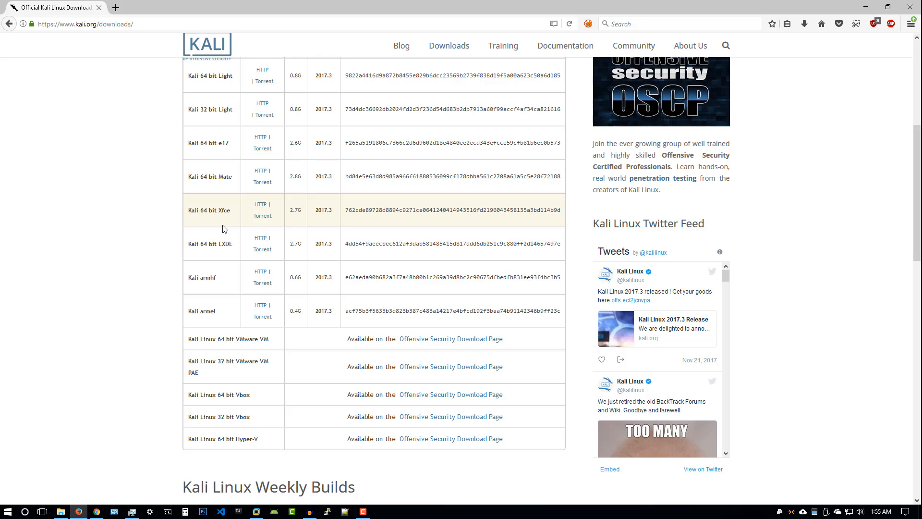
{"action": "scroll", "coordinate": [222, 229], "scroll_direction": "down", "scroll_amount": 4}
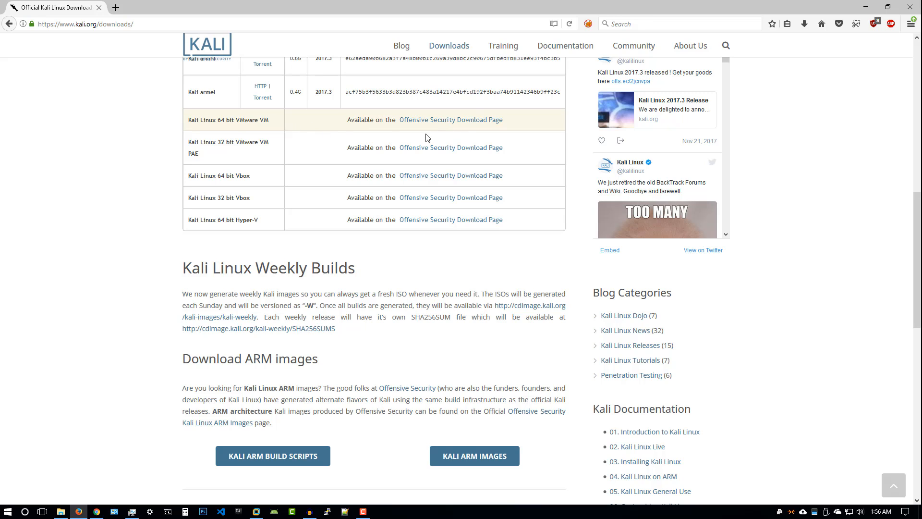
{"action": "scroll", "coordinate": [416, 150], "scroll_direction": "up", "scroll_amount": 5}
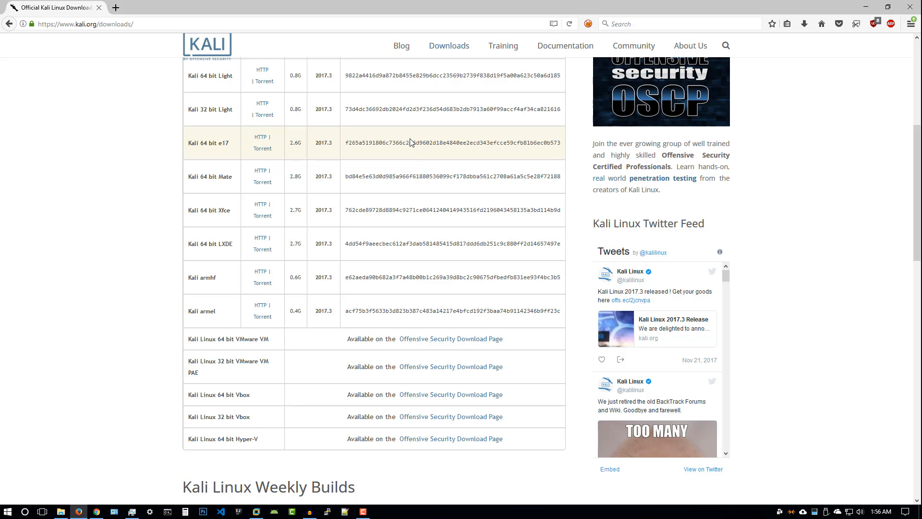
{"action": "scroll", "coordinate": [410, 141], "scroll_direction": "up", "scroll_amount": 5}
{"action": "scroll", "coordinate": [214, 186], "scroll_direction": "down", "scroll_amount": 4}
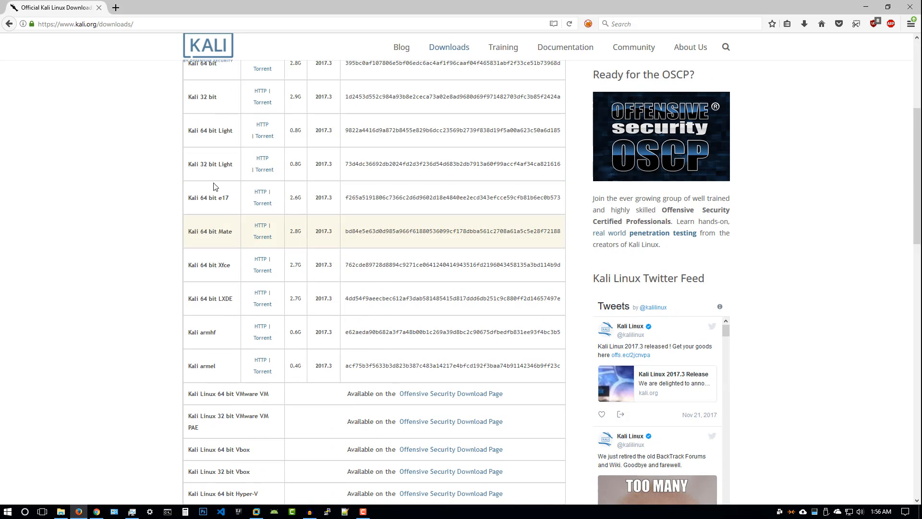
{"action": "scroll", "coordinate": [213, 269], "scroll_direction": "up", "scroll_amount": 3}
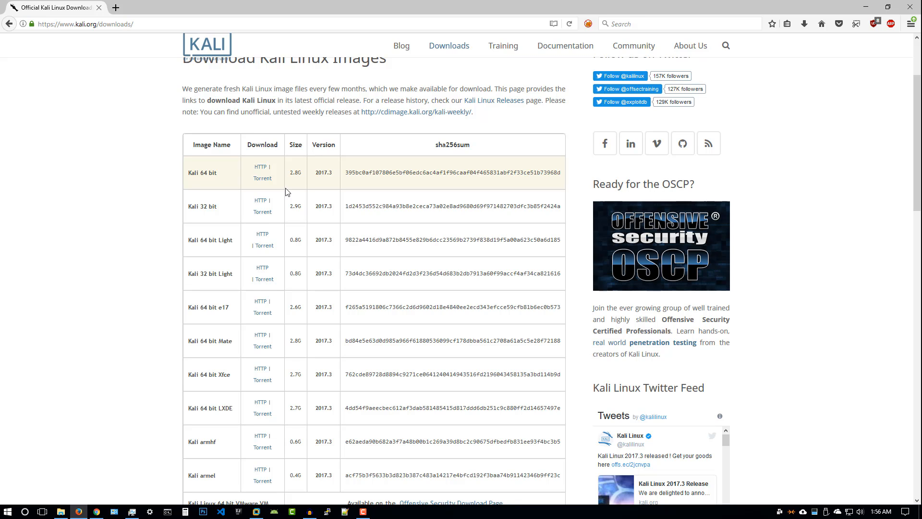
{"action": "scroll", "coordinate": [286, 192], "scroll_direction": "up", "scroll_amount": 3}
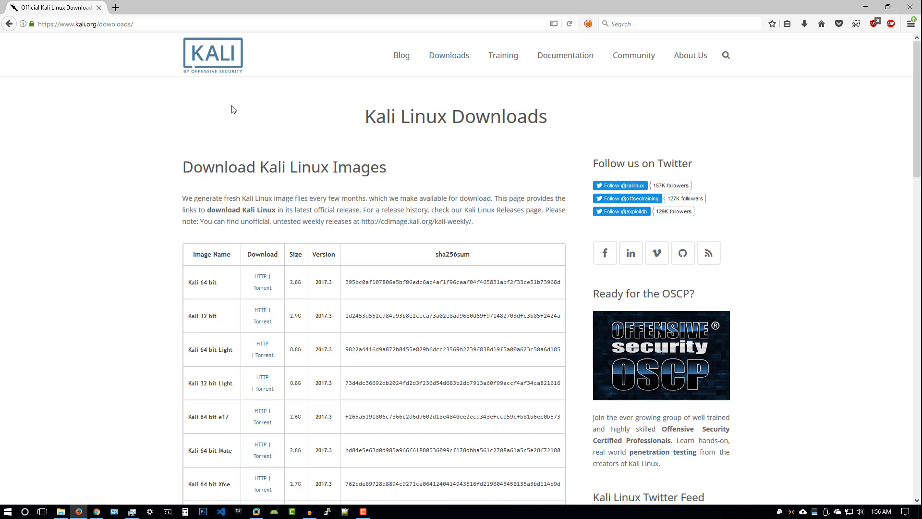
Minimize Firefox and check the downloaded kali-linux-2017.3-amd64 folder's sha256sum file
{"action": "left_click", "coordinate": [910, 7]}
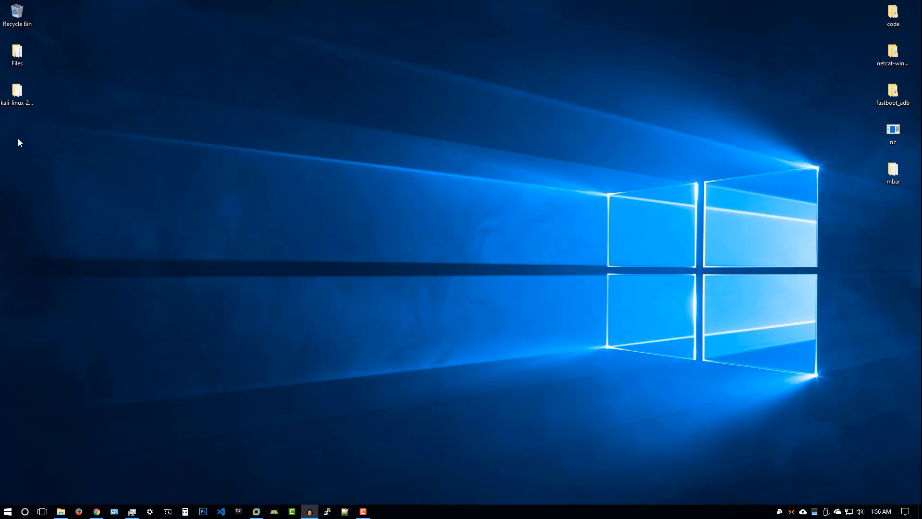
{"action": "double_click", "coordinate": [17, 92]}
{"action": "left_click_drag", "start_coordinate": [336, 98], "coordinate": [283, 74]}
{"action": "left_click", "coordinate": [336, 178]}
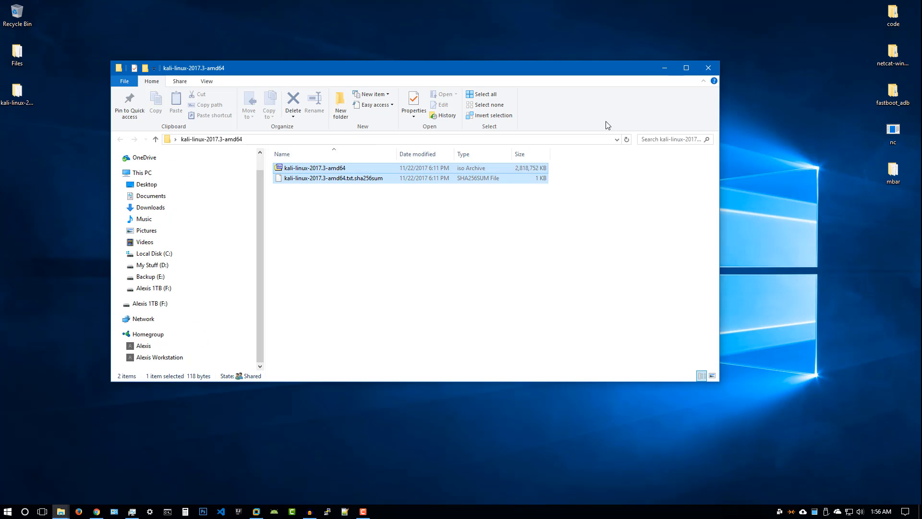
{"action": "left_click", "coordinate": [707, 68]}
Refresh the desktop and launch VMware Workstation
{"action": "right_click", "coordinate": [454, 128]}
{"action": "left_click", "coordinate": [486, 156]}
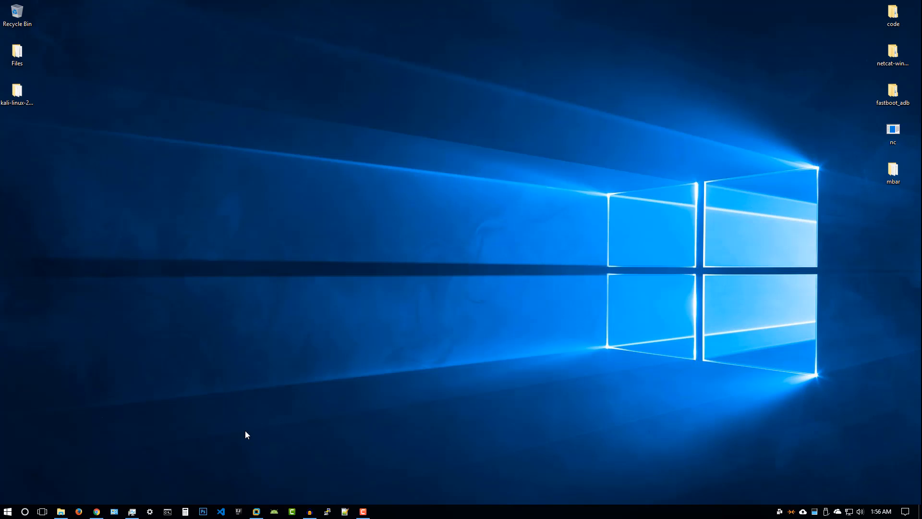
{"action": "left_click", "coordinate": [256, 511]}
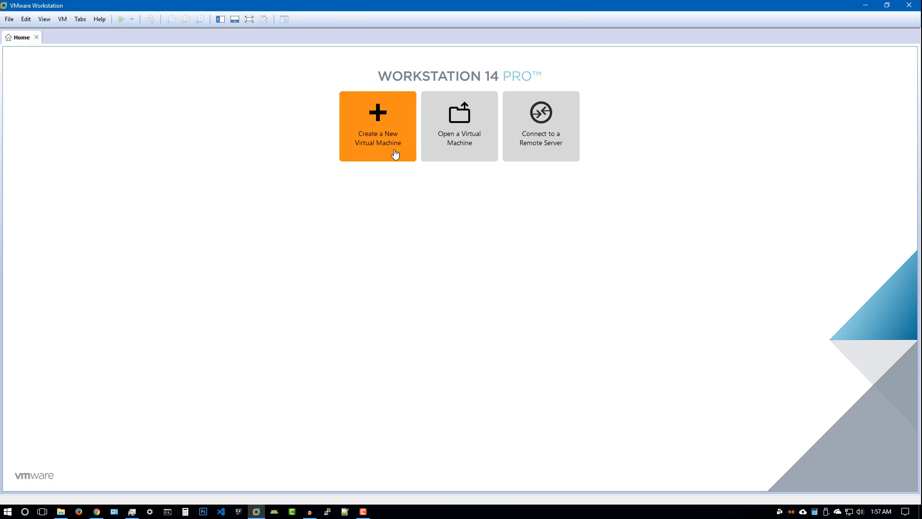
Start the New Virtual Machine Wizard with the Create a New Virtual Machine tile
{"action": "left_click", "coordinate": [379, 153]}
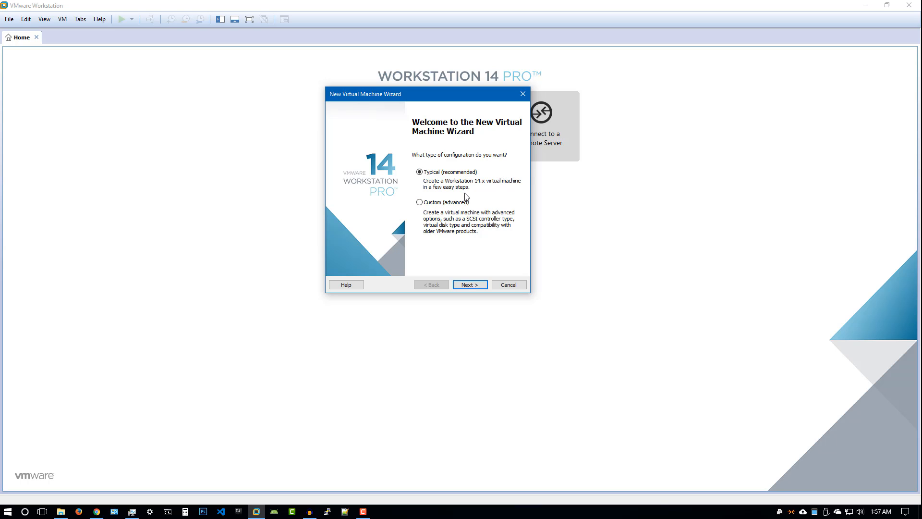
Choose installing the guest OS from an installer disc image (ISO) file and browse for it
{"action": "left_click_drag", "start_coordinate": [437, 95], "coordinate": [471, 85]}
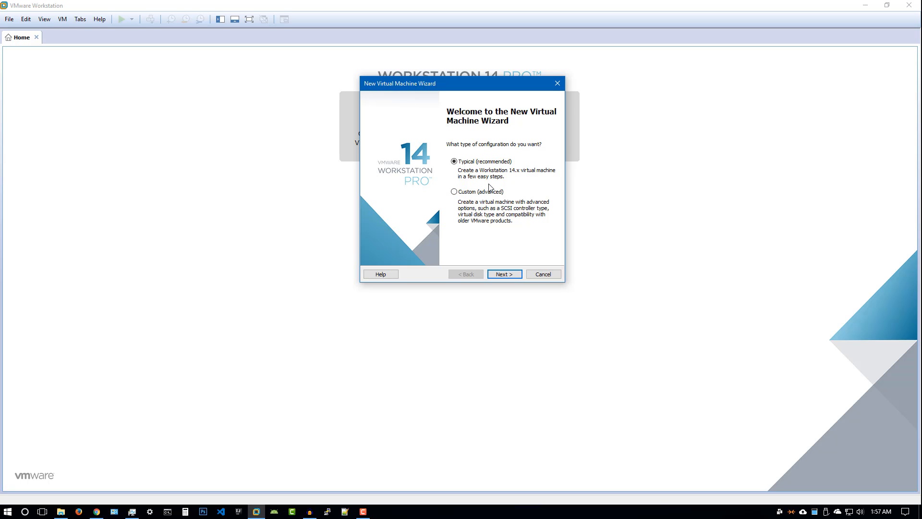
{"action": "left_click", "coordinate": [499, 272]}
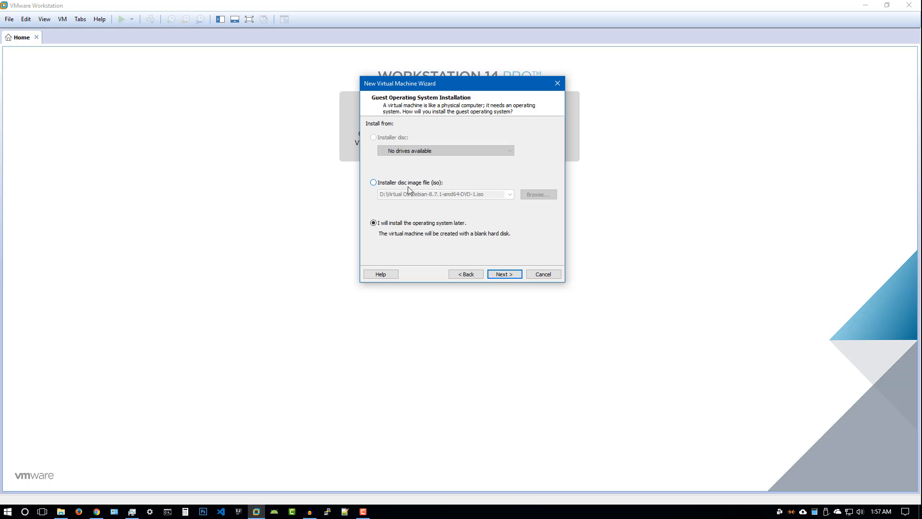
{"action": "left_click", "coordinate": [407, 184]}
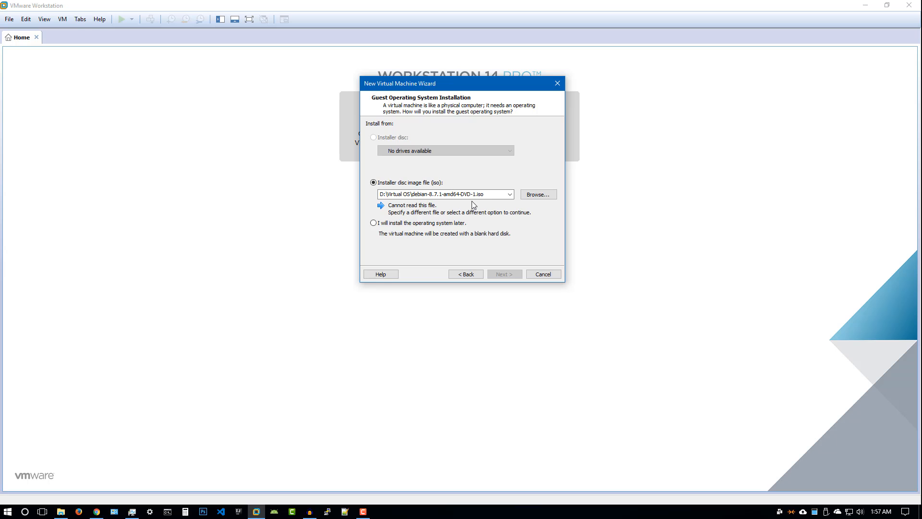
{"action": "left_click", "coordinate": [539, 195]}
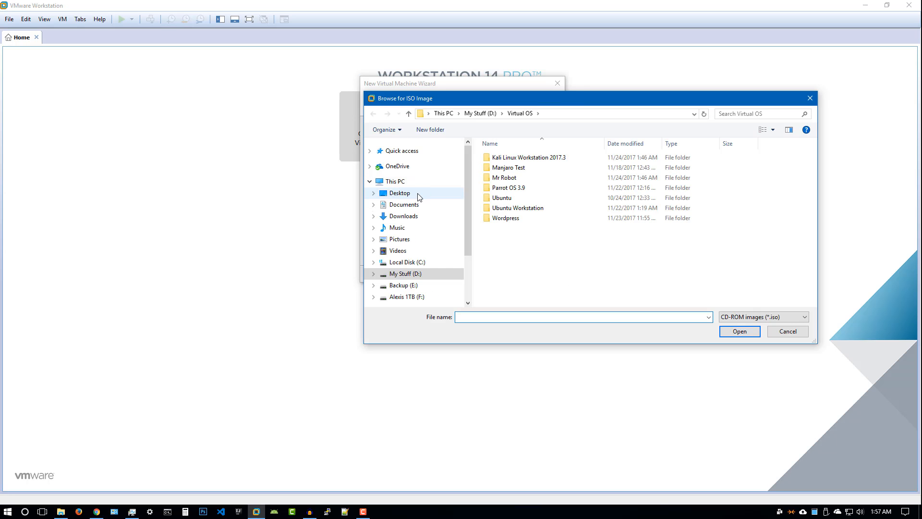
Set the Desktop's kali-linux-2017.3-amd64 ISO as the installer disc image and continue
{"action": "left_click", "coordinate": [418, 196]}
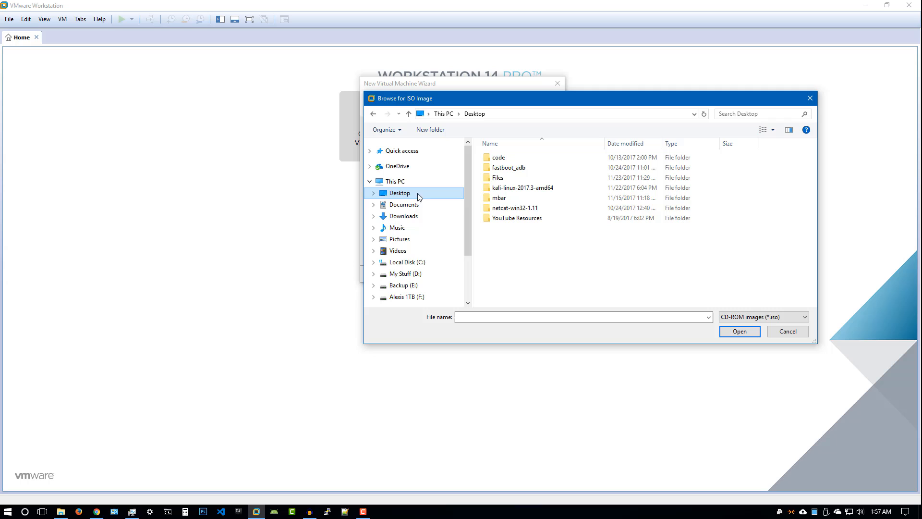
{"action": "double_click", "coordinate": [525, 188]}
{"action": "left_click", "coordinate": [527, 162]}
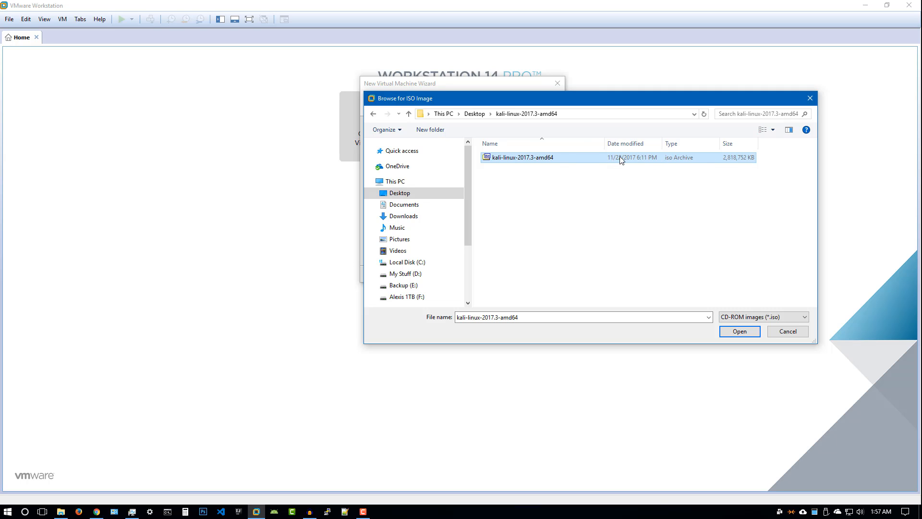
{"action": "left_click", "coordinate": [736, 332]}
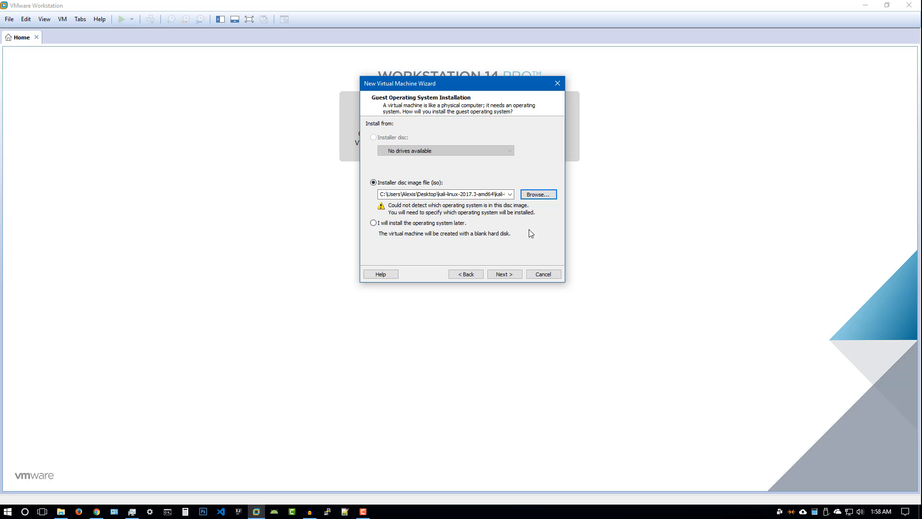
{"action": "left_click", "coordinate": [509, 275]}
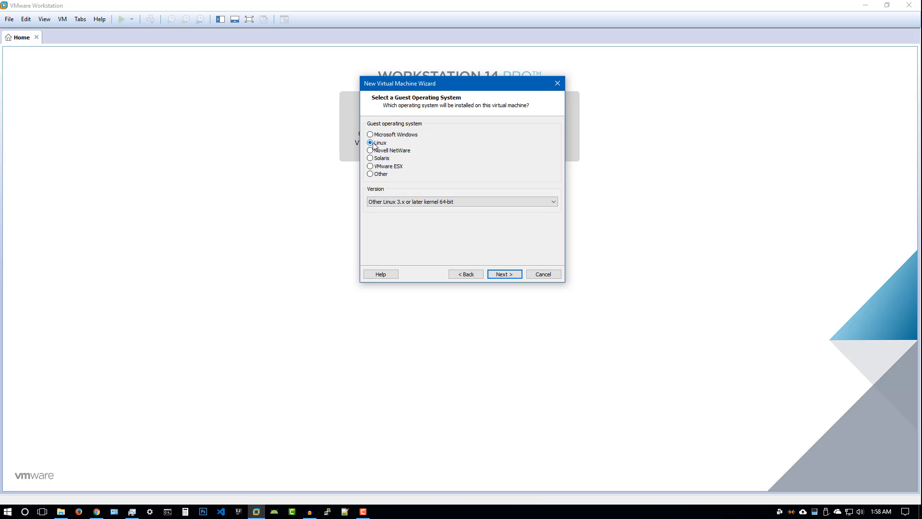
Keep Linux version Other Linux 3.x or later kernel 64-bit and advance to naming
{"action": "left_click", "coordinate": [389, 204]}
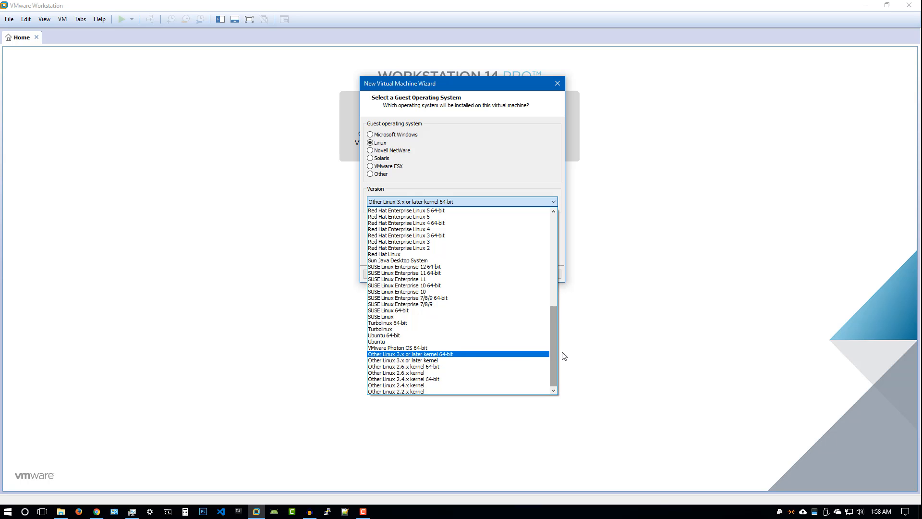
{"action": "left_click_drag", "start_coordinate": [554, 349], "coordinate": [552, 252]}
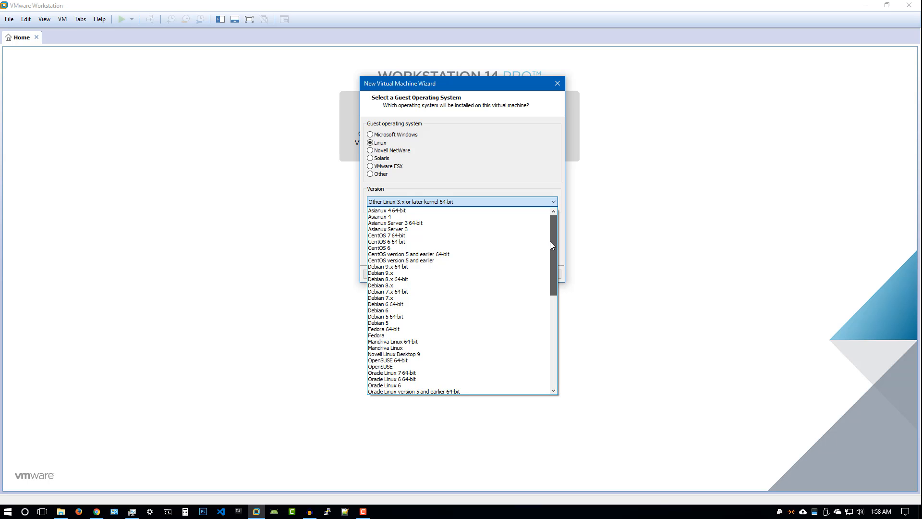
{"action": "left_click_drag", "start_coordinate": [550, 242], "coordinate": [558, 356]}
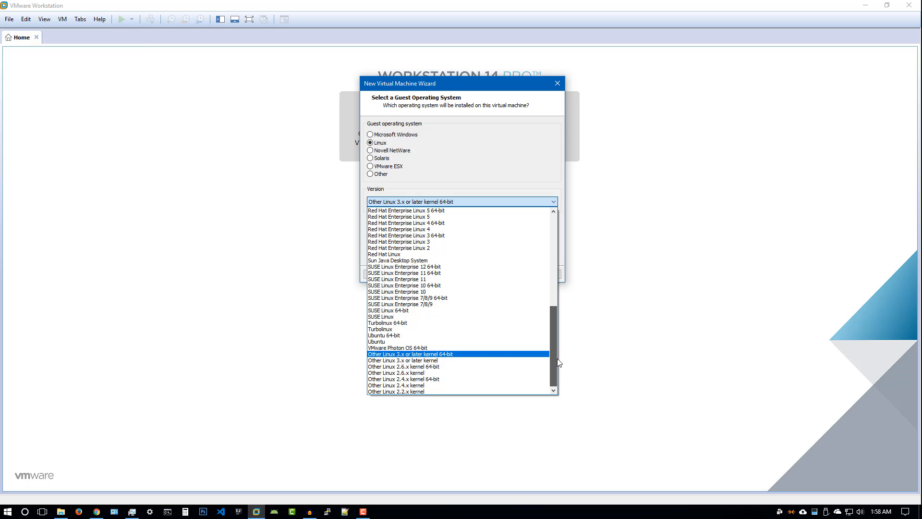
{"action": "left_click", "coordinate": [412, 356]}
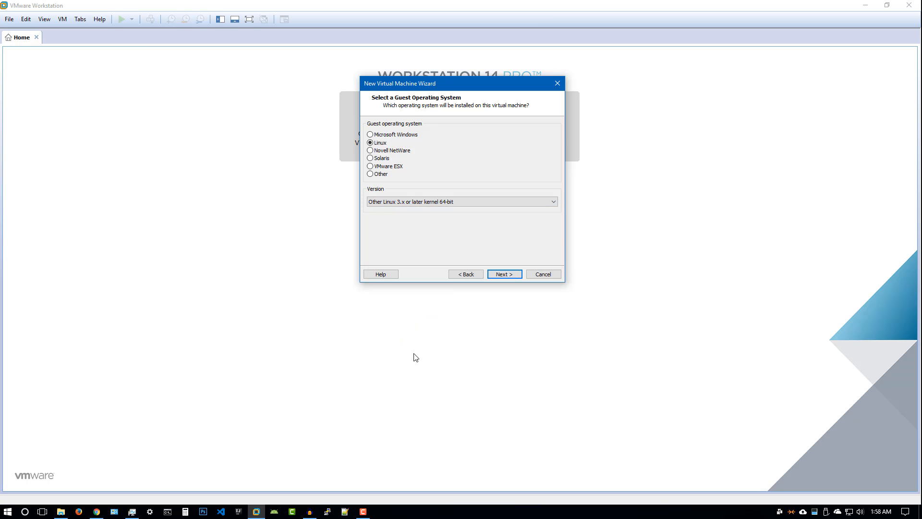
{"action": "left_click", "coordinate": [504, 274]}
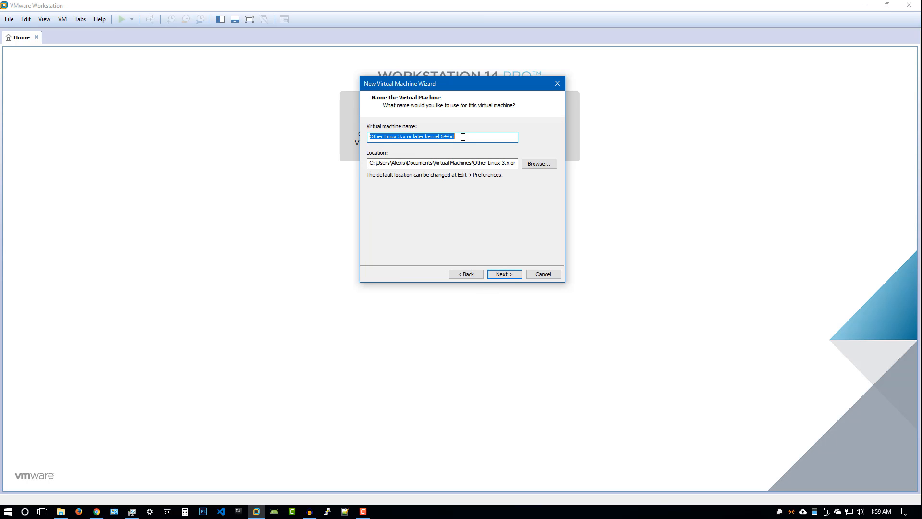
Name the VM 'Test Virtual Machine Kali' and browse to the Desktop for its location
{"action": "key", "text": "BackSpace"}
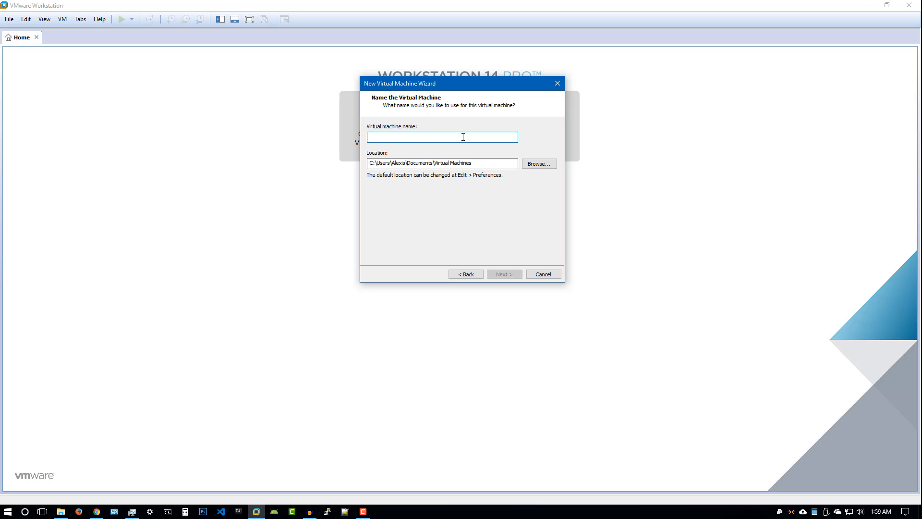
{"action": "type", "text": "Test V"}
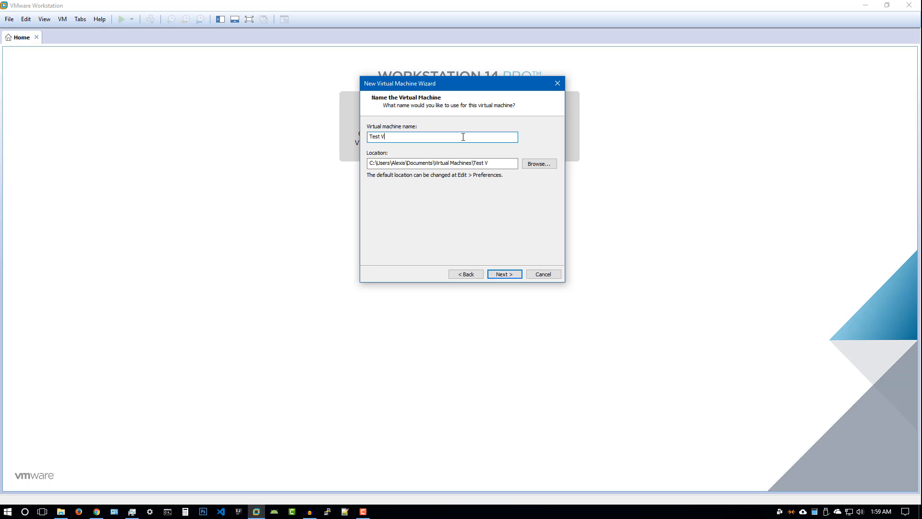
{"action": "type", "text": "irtual Machine Kali"}
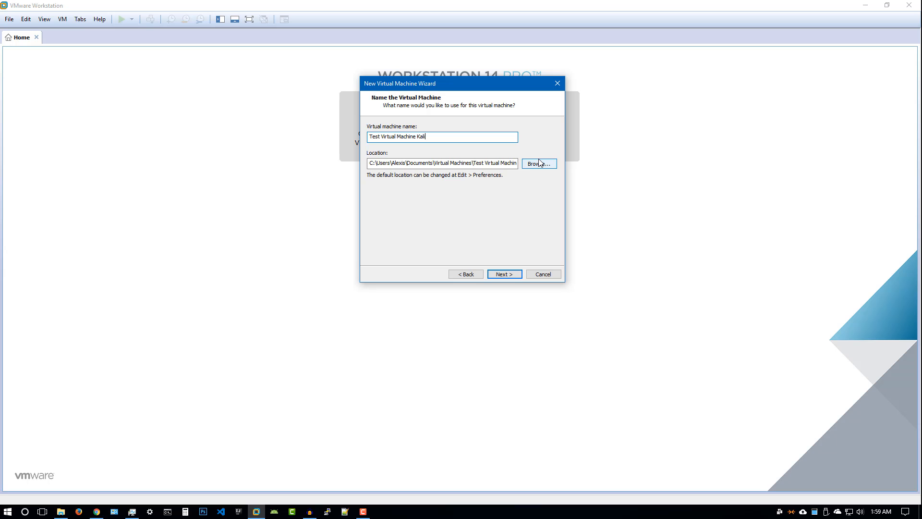
{"action": "left_click", "coordinate": [533, 164]}
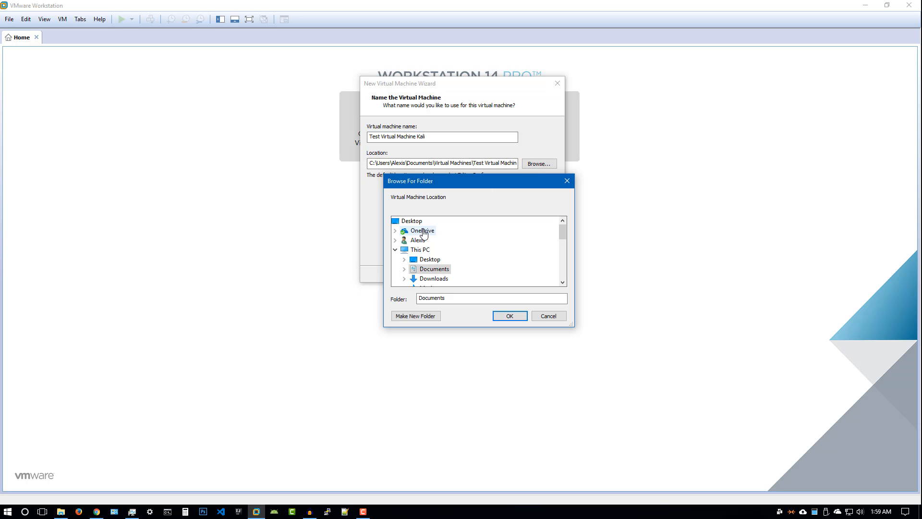
{"action": "double_click", "coordinate": [412, 221]}
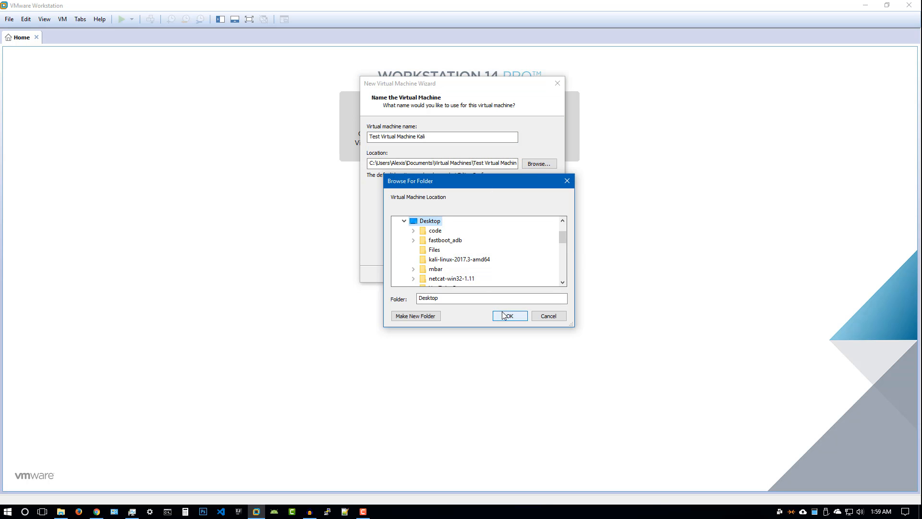
Create a new 'Kali Test' folder on the Desktop and confirm it as the storage location
{"action": "left_click", "coordinate": [416, 316]}
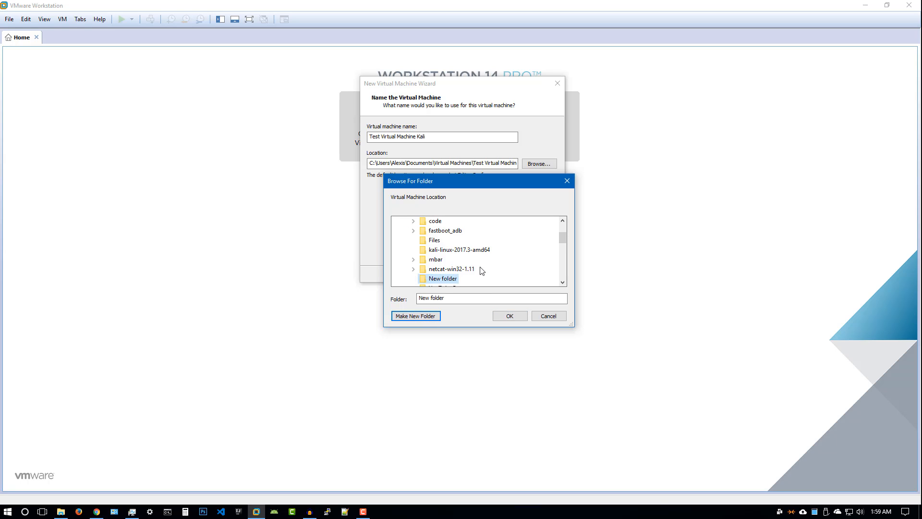
{"action": "right_click", "coordinate": [446, 284]}
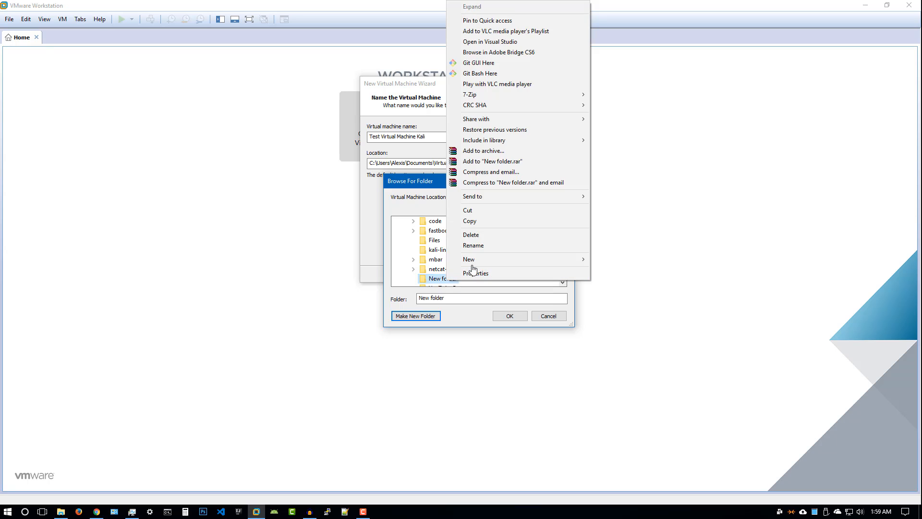
{"action": "left_click", "coordinate": [480, 257]}
{"action": "key", "text": "BackSpace"}
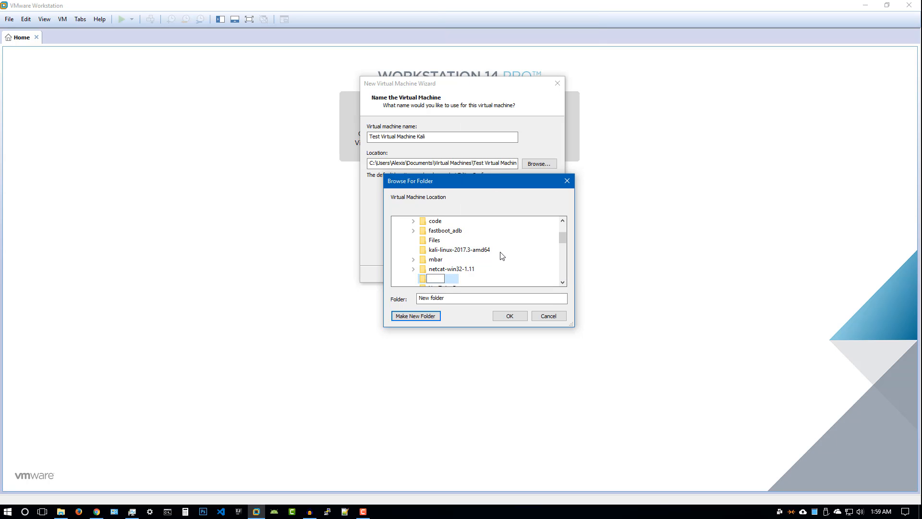
{"action": "type", "text": "Kali Test"}
{"action": "key", "text": "Return"}
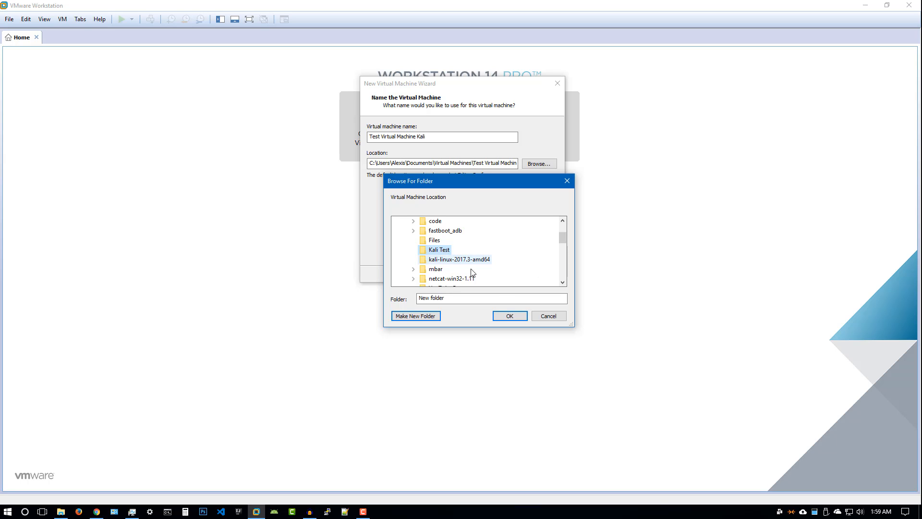
{"action": "left_click", "coordinate": [509, 316]}
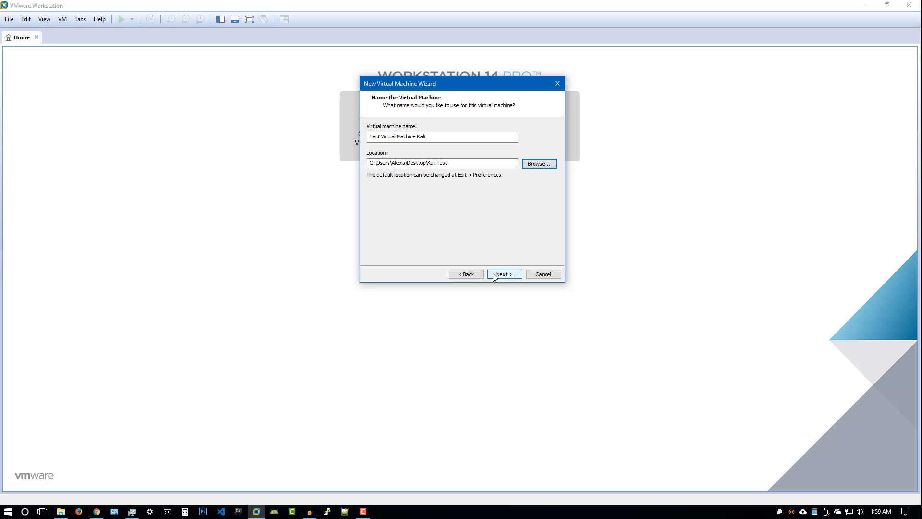
Set a 20 GB maximum disk size stored as a single file, reaching the Ready to Create summary
{"action": "left_click", "coordinate": [503, 274]}
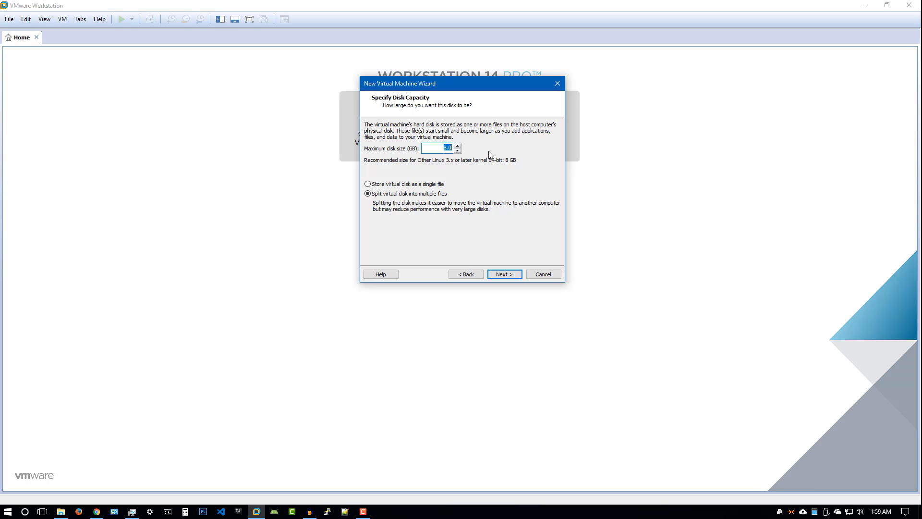
{"action": "left_click", "coordinate": [457, 146]}
{"action": "left_click", "coordinate": [457, 146]}
{"action": "left_click", "coordinate": [457, 146]}
{"action": "left_click", "coordinate": [457, 146]}
{"action": "left_click", "coordinate": [457, 146]}
{"action": "left_click", "coordinate": [457, 146]}
{"action": "left_click", "coordinate": [457, 146]}
{"action": "left_click", "coordinate": [397, 187]}
{"action": "left_click", "coordinate": [504, 273]}
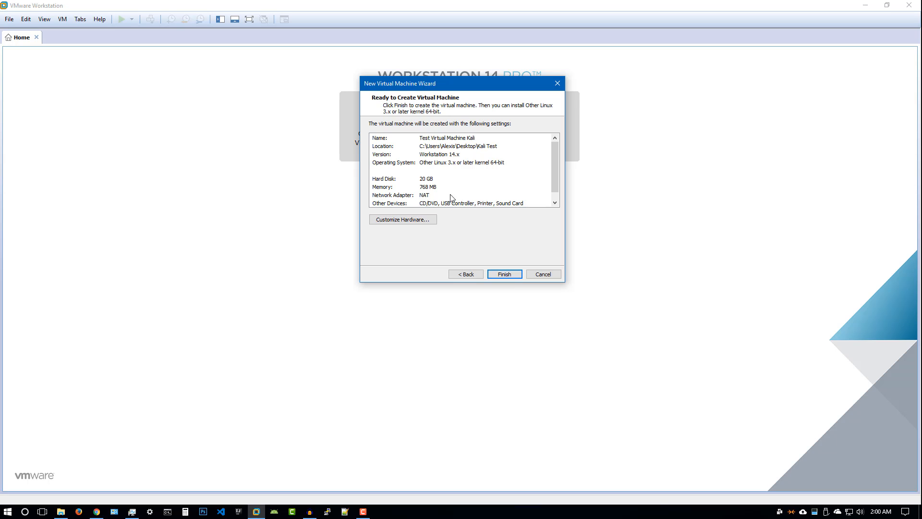
{"action": "scroll", "coordinate": [513, 169], "scroll_direction": "down", "scroll_amount": 1}
{"action": "scroll", "coordinate": [513, 169], "scroll_direction": "up", "scroll_amount": 1}
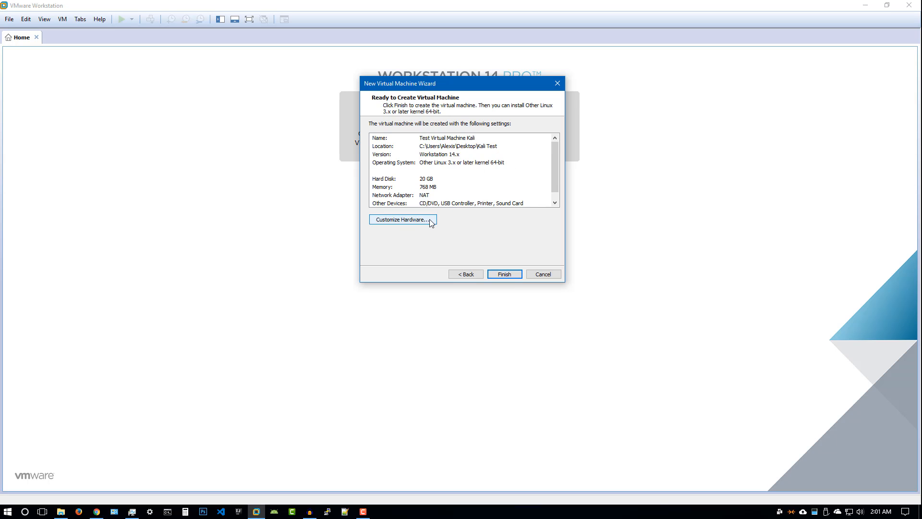
In Customize Hardware, give the new machine 2 GB of memory and 2 processors
{"action": "left_click", "coordinate": [429, 219]}
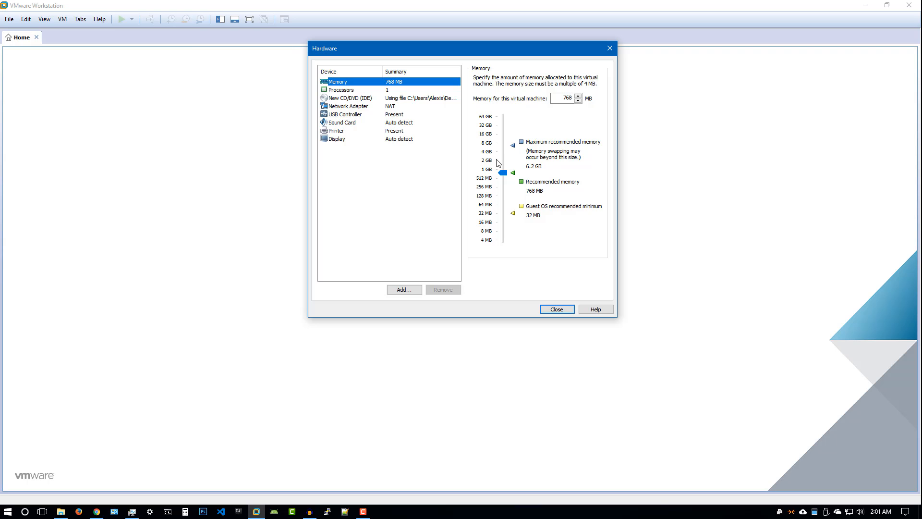
{"action": "left_click", "coordinate": [498, 163]}
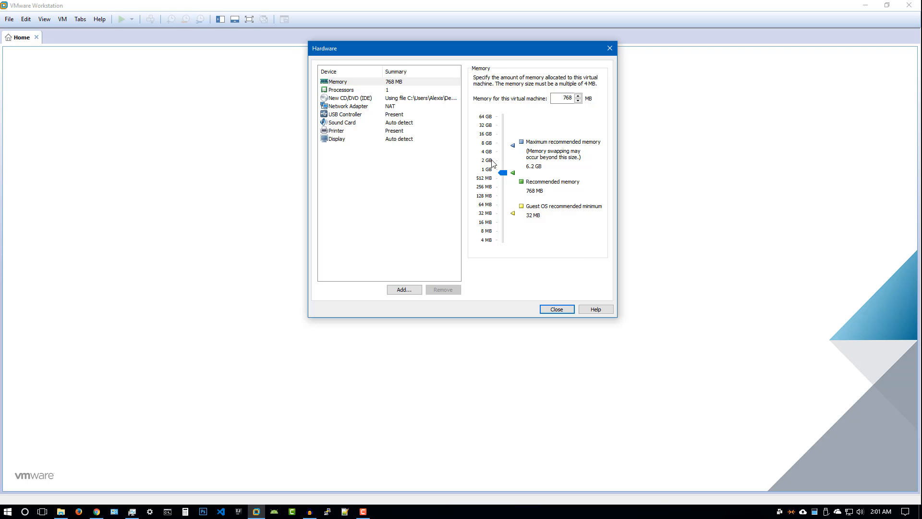
{"action": "left_click", "coordinate": [489, 164]}
{"action": "left_click", "coordinate": [386, 90]}
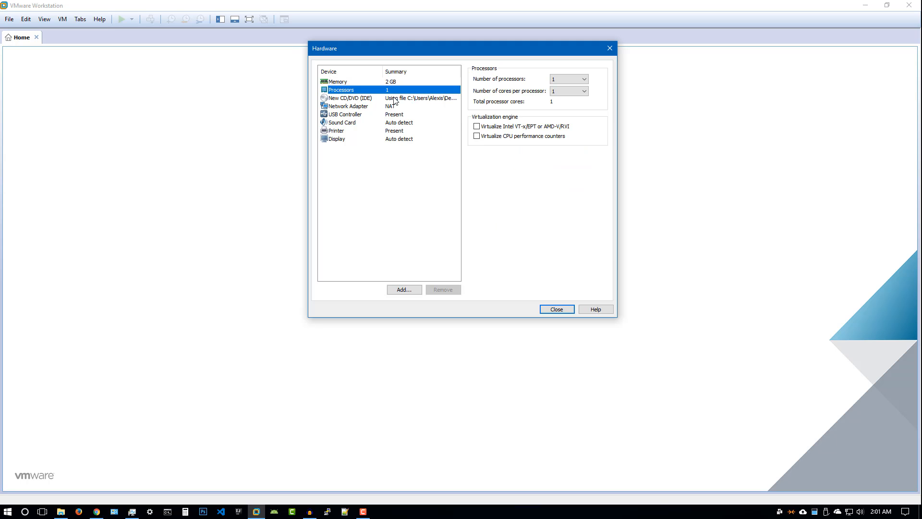
{"action": "left_click", "coordinate": [577, 79]}
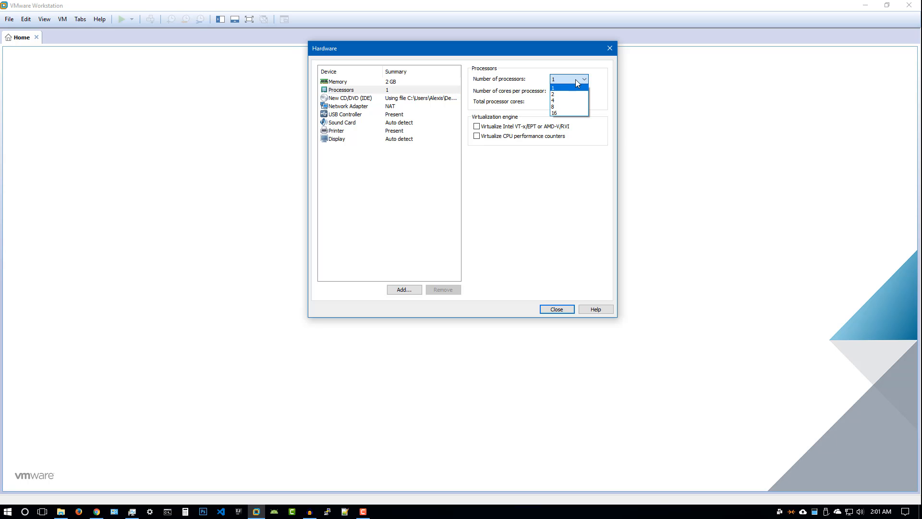
{"action": "left_click", "coordinate": [561, 94]}
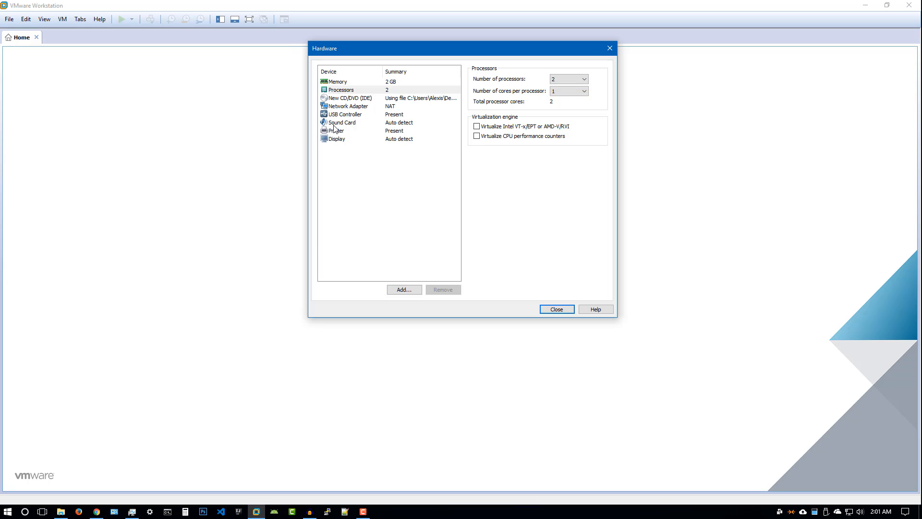
Turn on 3D graphics acceleration, keep graphics memory at 768 MB, then view the Network Adapter settings
{"action": "left_click", "coordinate": [340, 139]}
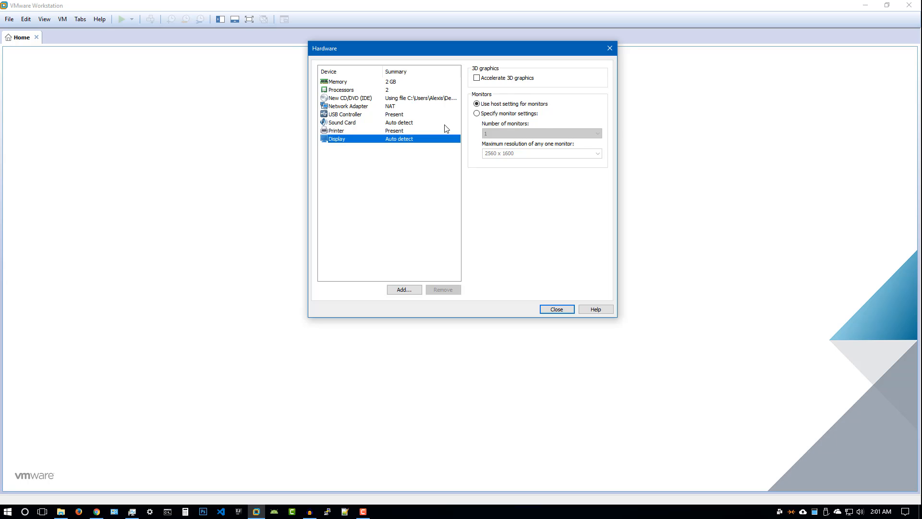
{"action": "left_click", "coordinate": [513, 78]}
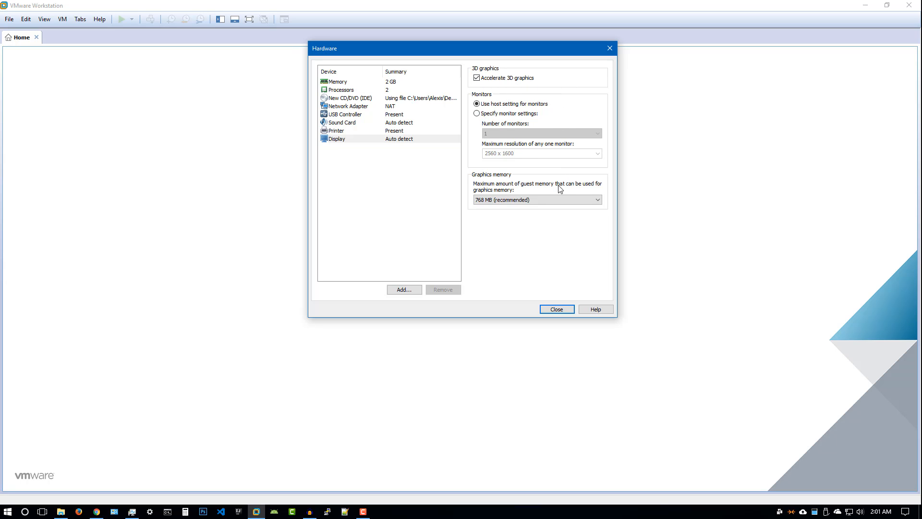
{"action": "left_click", "coordinate": [518, 201]}
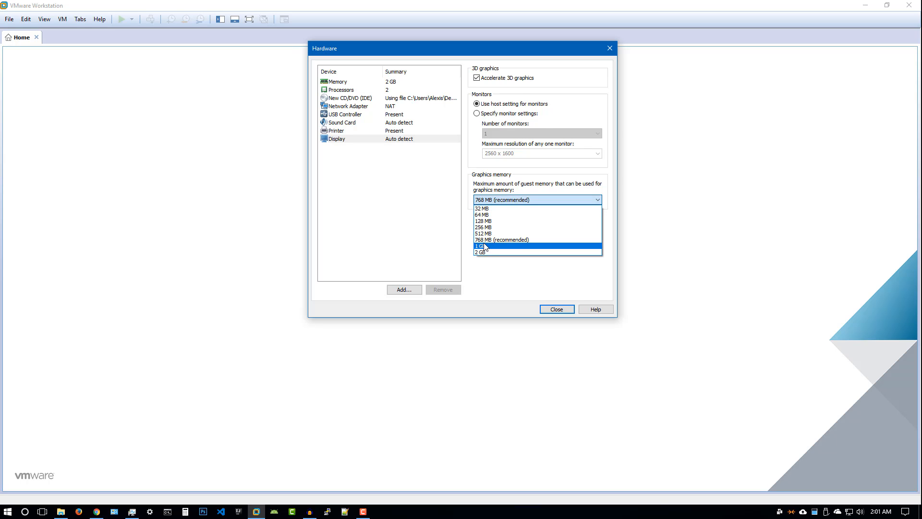
{"action": "left_click", "coordinate": [496, 242]}
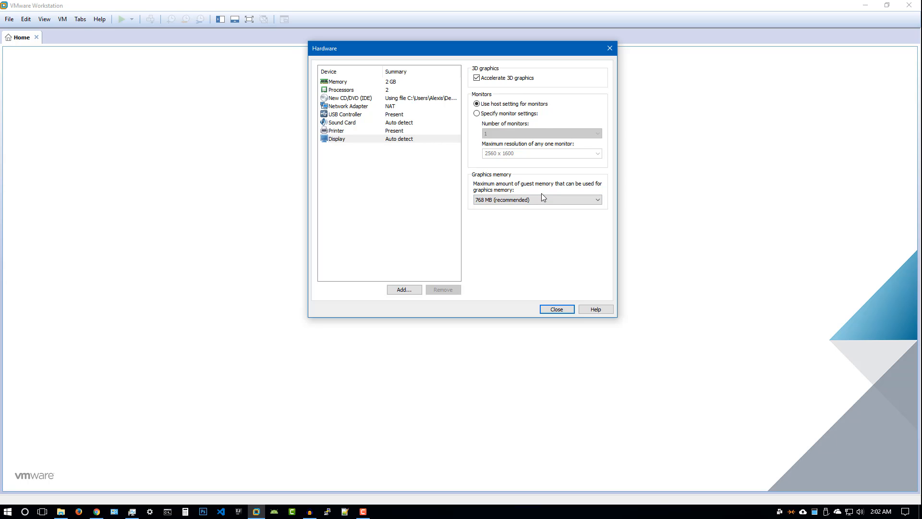
{"action": "left_click", "coordinate": [518, 201]}
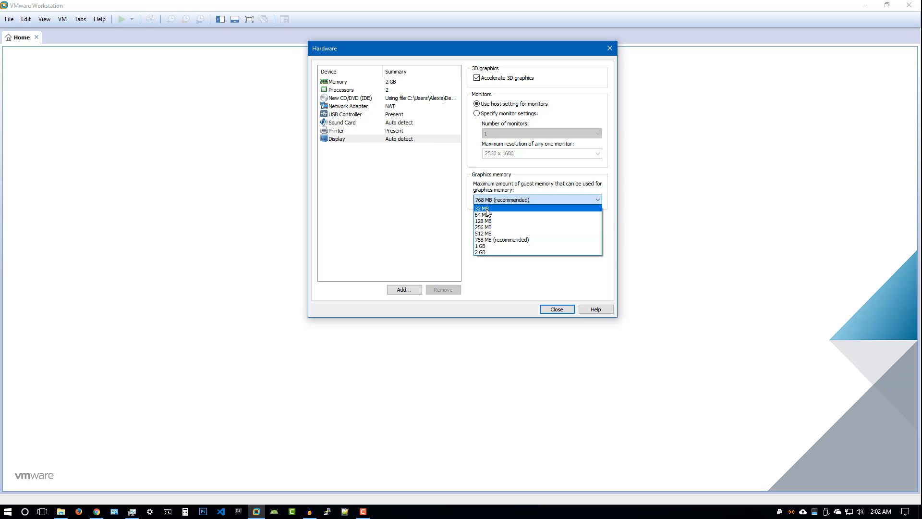
{"action": "left_click", "coordinate": [486, 243]}
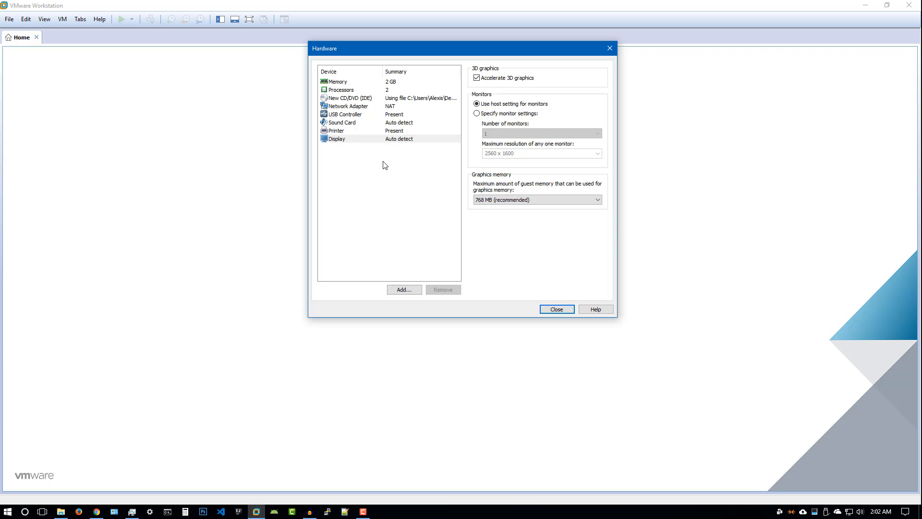
{"action": "left_click", "coordinate": [343, 108]}
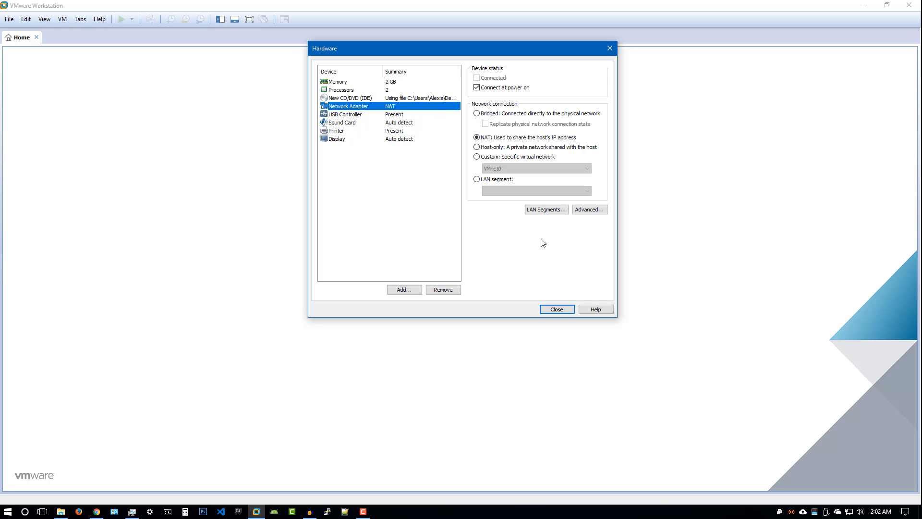
Review the USB Controller settings and close the Hardware dialog
{"action": "left_click", "coordinate": [351, 116]}
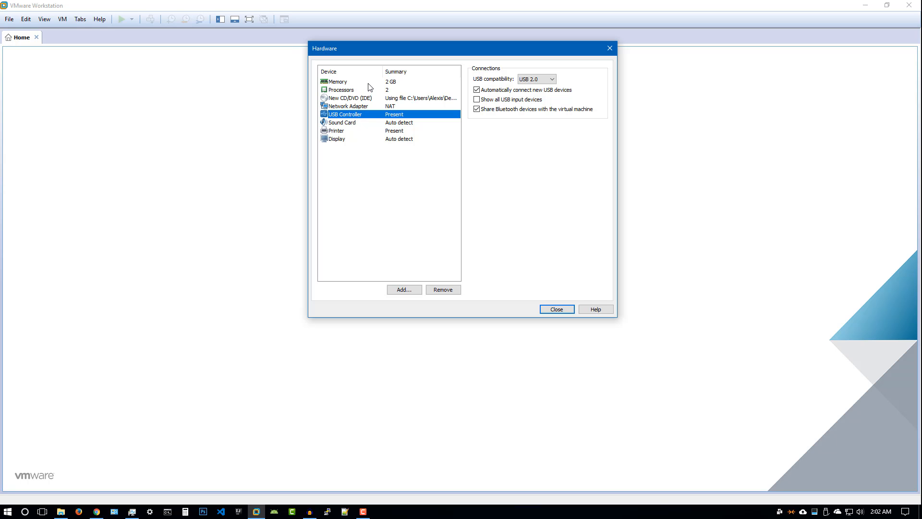
{"action": "left_click", "coordinate": [557, 310]}
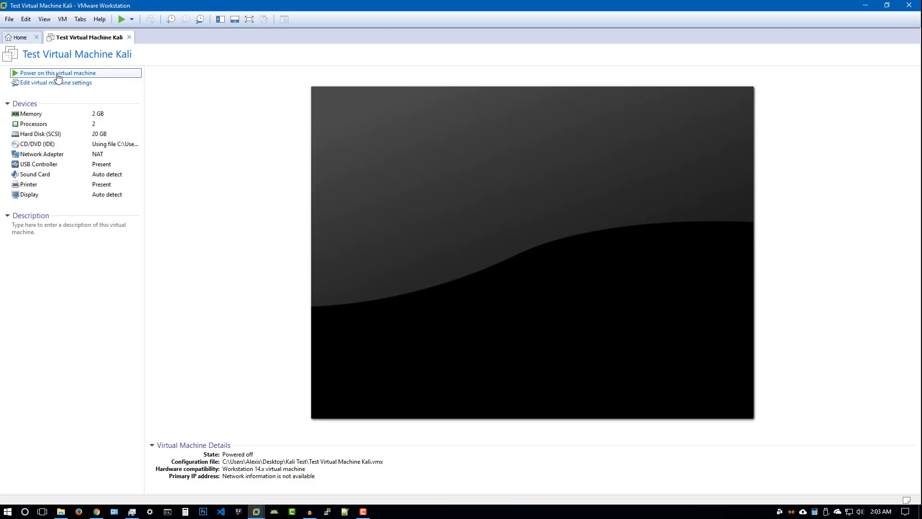
Power on Test Virtual Machine Kali and dismiss the guest installation hint
{"action": "left_click", "coordinate": [550, 73]}
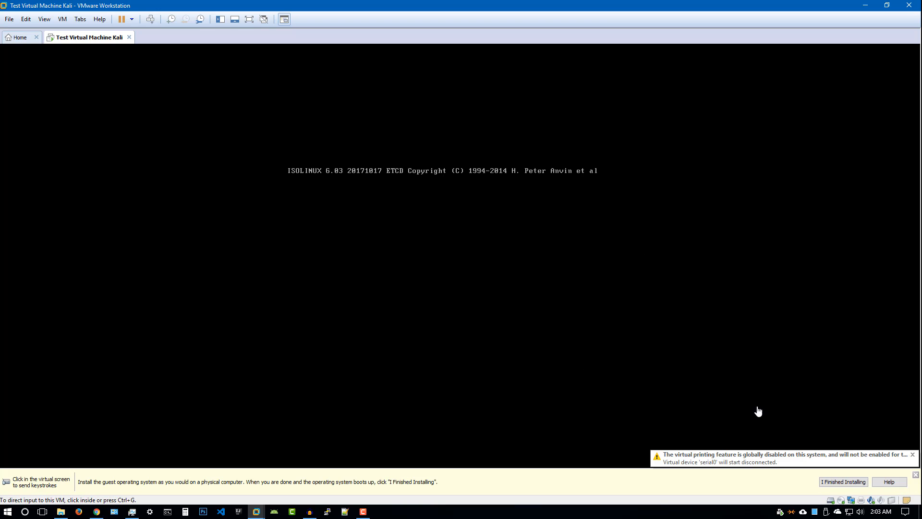
{"action": "left_click", "coordinate": [915, 475]}
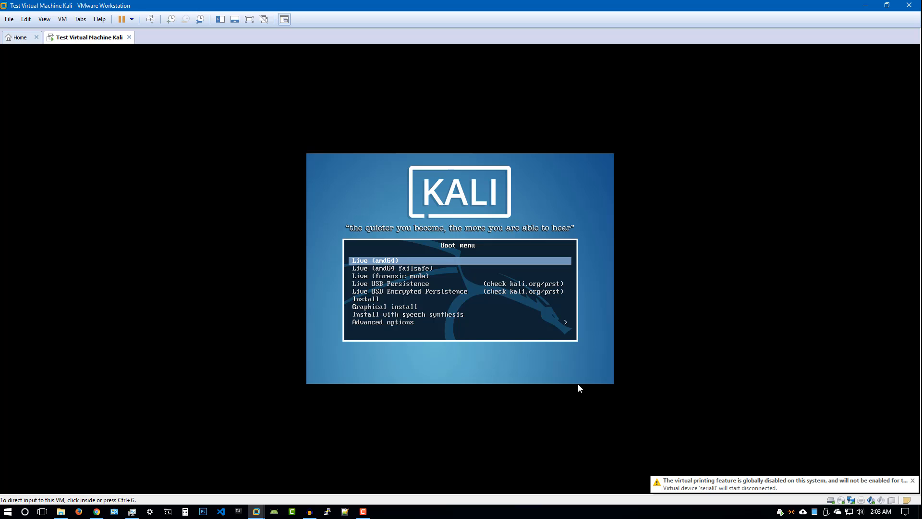
{"action": "left_click", "coordinate": [503, 375]}
Move through the Kali boot menu entries down to the Install option
{"action": "key", "text": "Down"}
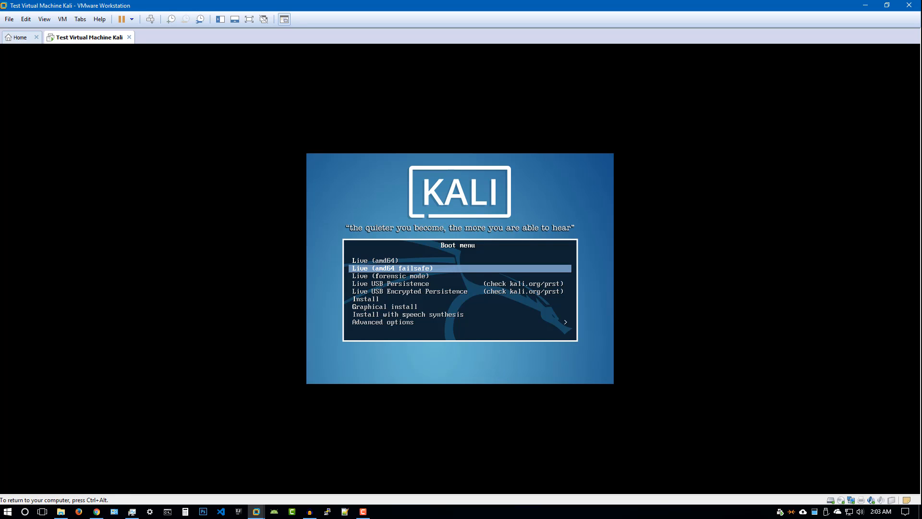
{"action": "key", "text": "Up"}
{"action": "key", "text": "Down"}
{"action": "key", "text": "Up"}
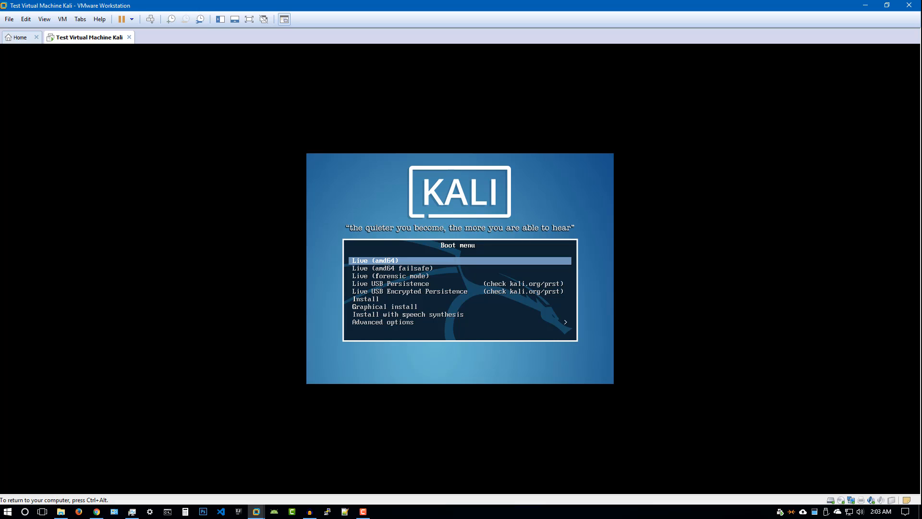
{"action": "key", "text": "Down"}
{"action": "key", "text": "Down"}
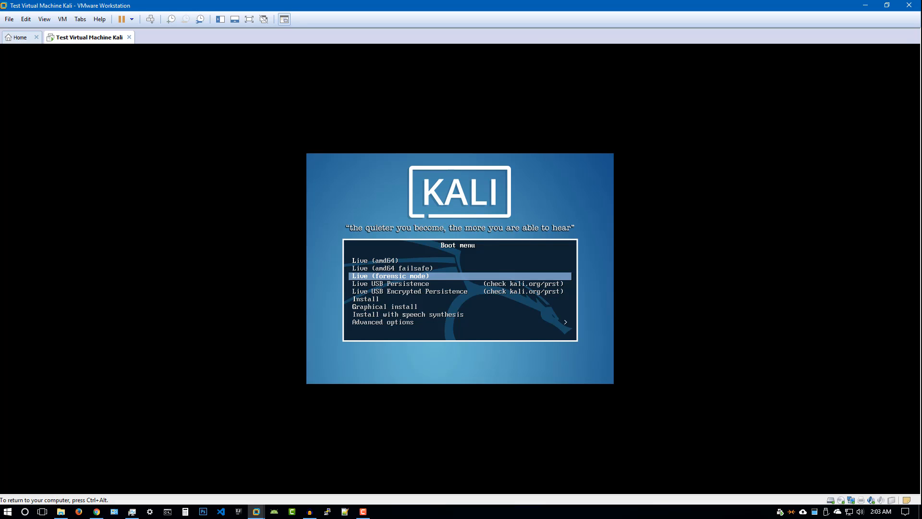
{"action": "key", "text": "Down"}
{"action": "key", "text": "Down"}
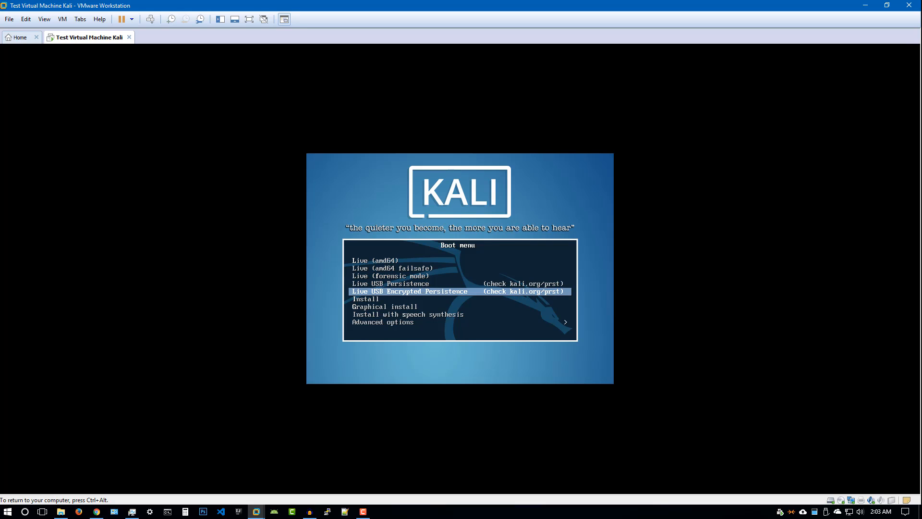
{"action": "key", "text": "Up"}
{"action": "key", "text": "Up"}
{"action": "key", "text": "Up"}
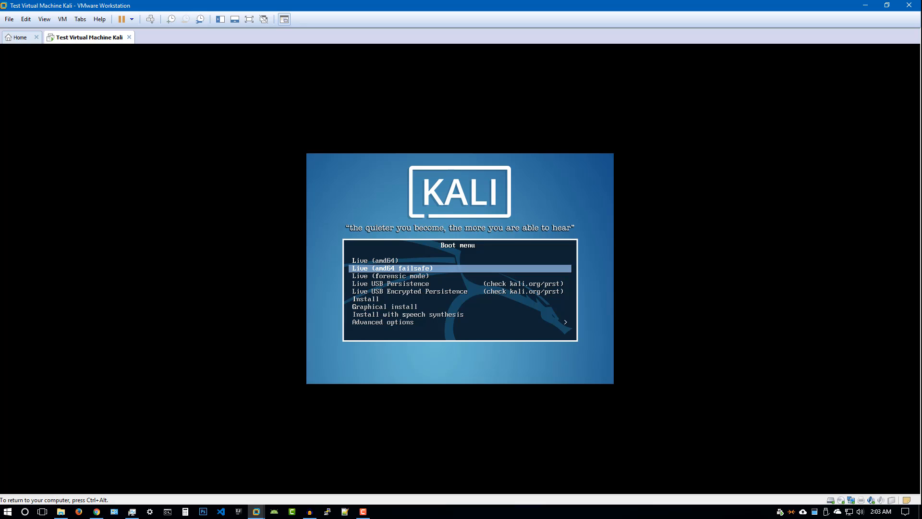
{"action": "key", "text": "Down"}
{"action": "key", "text": "Down"}
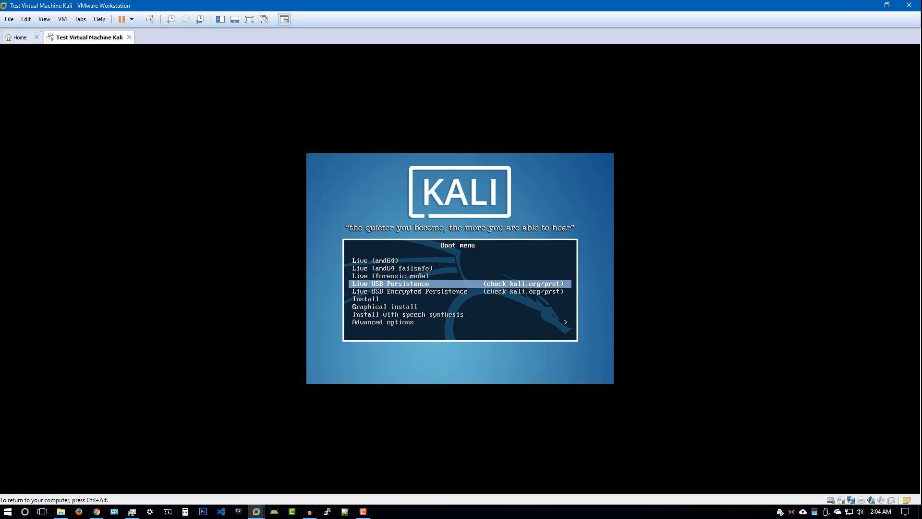
{"action": "key", "text": "Down"}
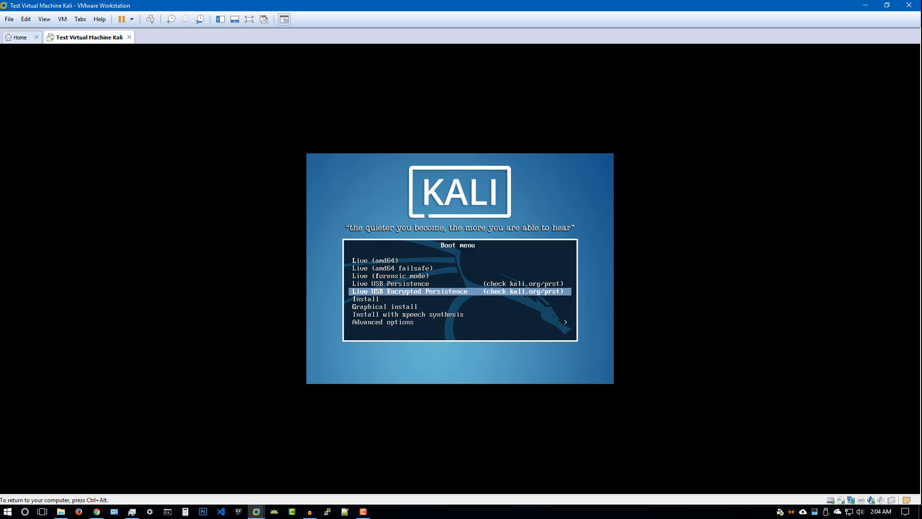
{"action": "key", "text": "Up"}
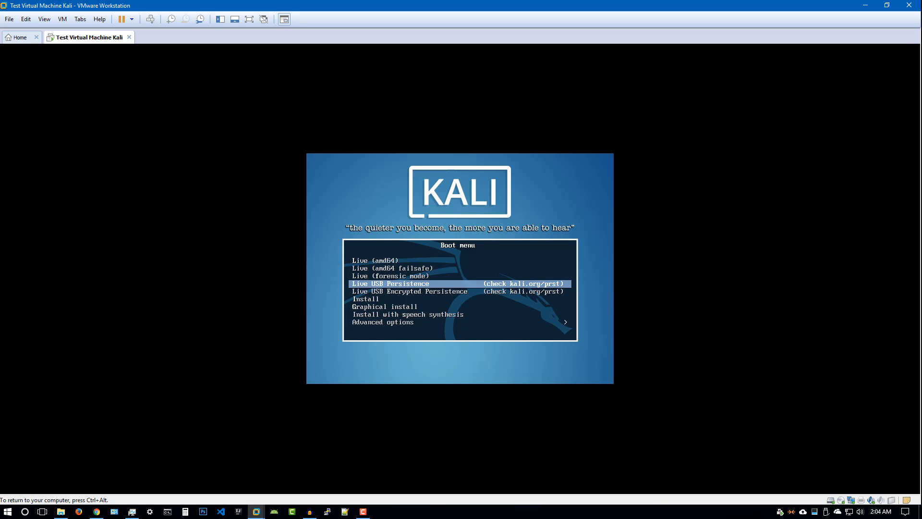
{"action": "key", "text": "Down"}
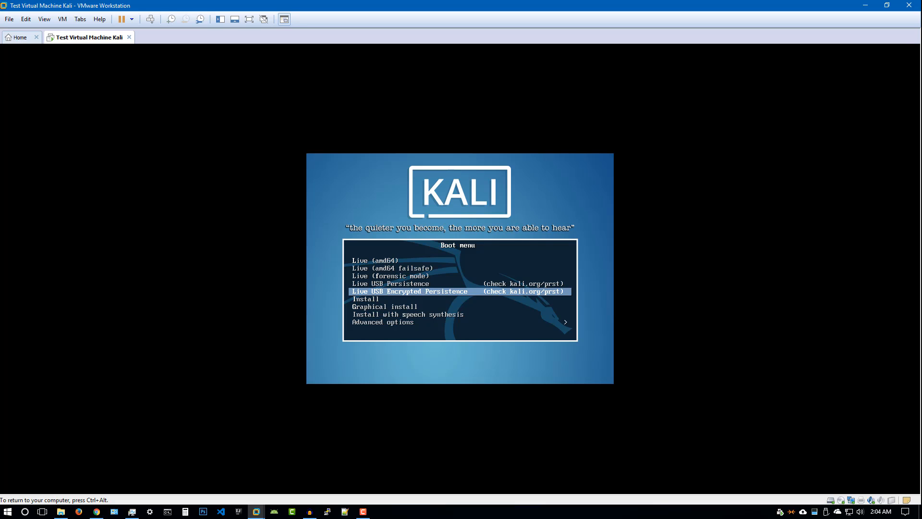
{"action": "key", "text": "Down"}
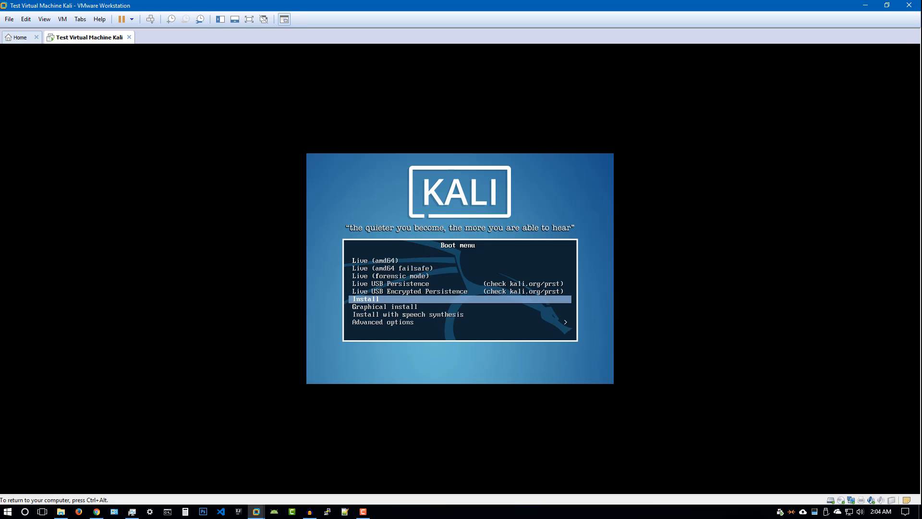
{"action": "key", "text": "Up"}
{"action": "key", "text": "Down"}
{"action": "key", "text": "Down"}
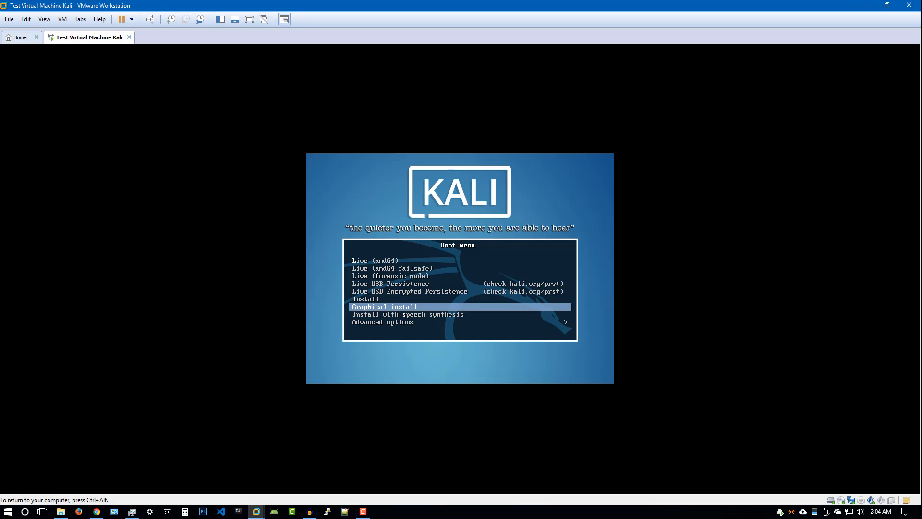
Start the Graphical install and accept English as language and United States as location
{"action": "key", "text": "Return"}
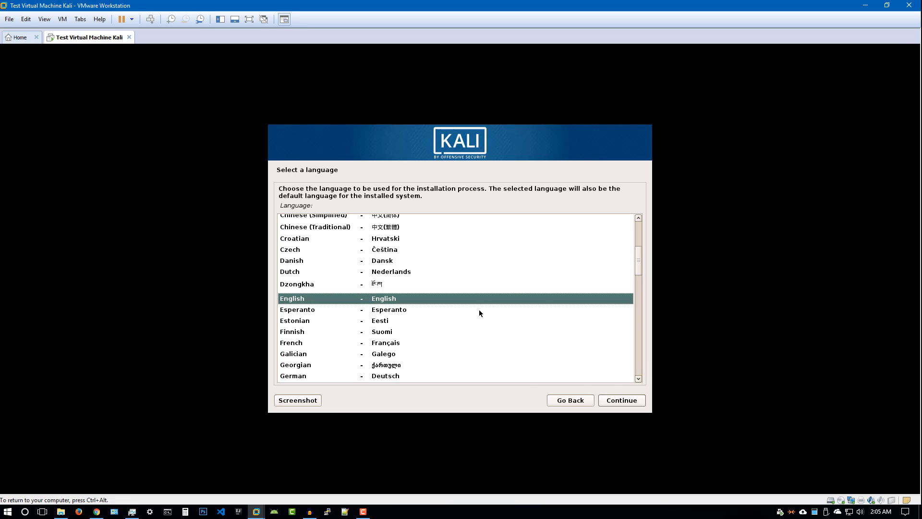
{"action": "left_click", "coordinate": [617, 405]}
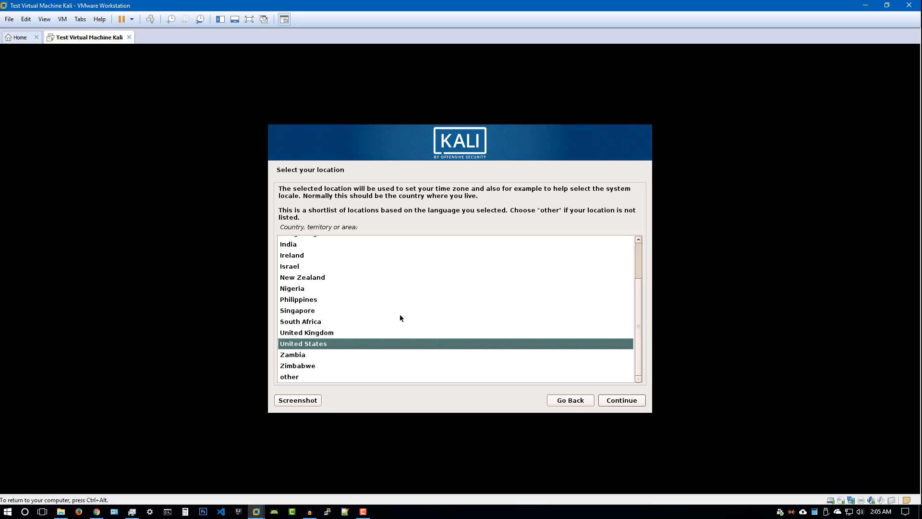
{"action": "left_click", "coordinate": [613, 402]}
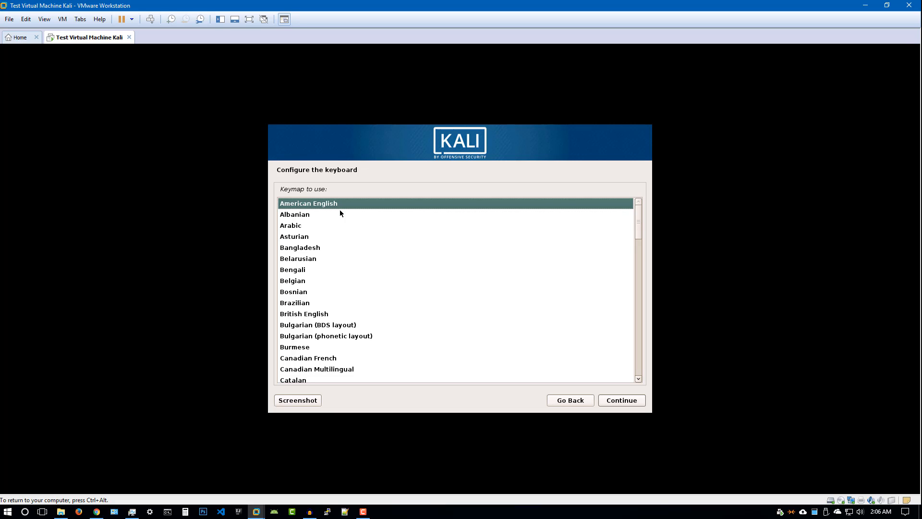
Accept the American English keymap and let hardware detection finish
{"action": "left_click", "coordinate": [615, 400]}
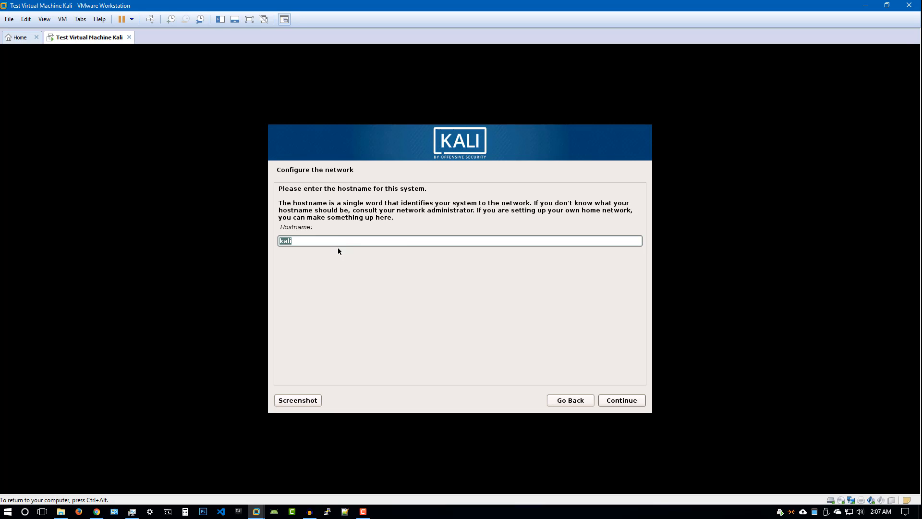
Set the hostname to kali-test-Workstation and the domain name to hsploit.com
{"action": "left_click", "coordinate": [406, 241]}
{"action": "type", "text": "-test-Workstatiion"}
{"action": "key", "text": "BackSpace"}
{"action": "key", "text": "BackSpace"}
{"action": "key", "text": "BackSpace"}
{"action": "type", "text": "on"}
{"action": "left_click", "coordinate": [603, 401]}
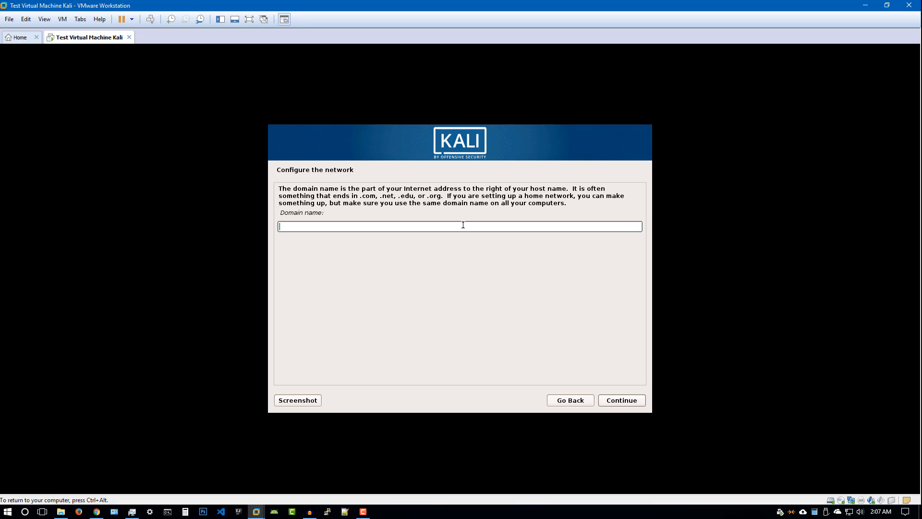
{"action": "type", "text": "hsploit.com"}
{"action": "left_click", "coordinate": [621, 399]}
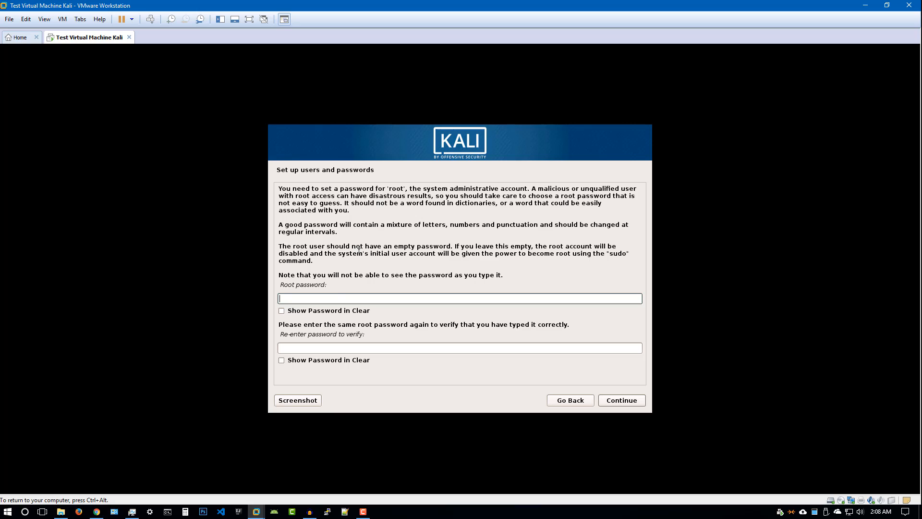
Enter the root password, confirm it in the verify field, and continue
{"action": "type", "text": "●●●●●●●●●"}
{"action": "left_click", "coordinate": [298, 360]}
{"action": "left_click", "coordinate": [309, 360]}
{"action": "left_click", "coordinate": [310, 350]}
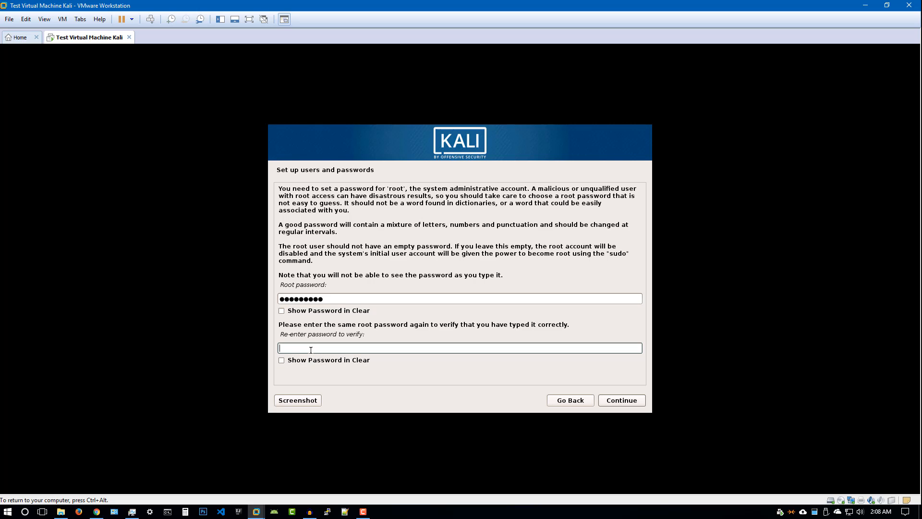
{"action": "type", "text": "●●●●●●●●●"}
{"action": "left_click", "coordinate": [609, 400]}
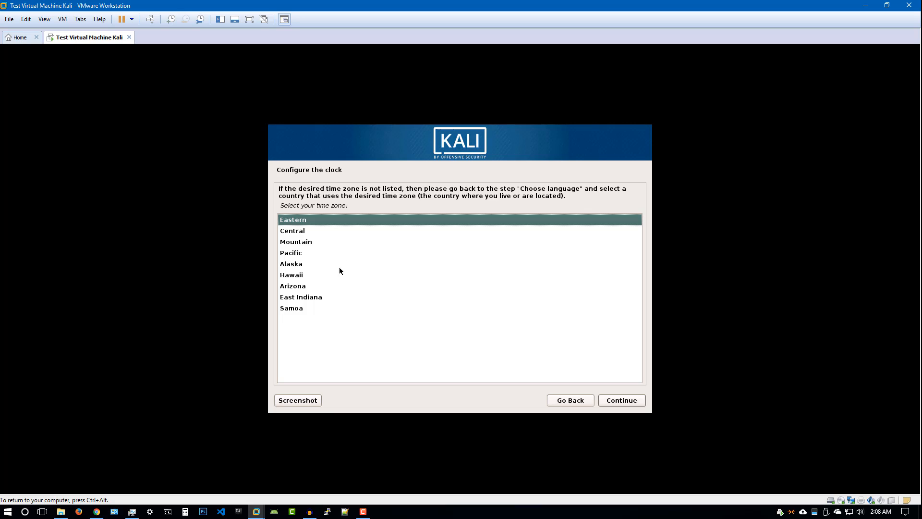
Select the Central time zone and continue to disk partitioning
{"action": "left_click", "coordinate": [330, 233]}
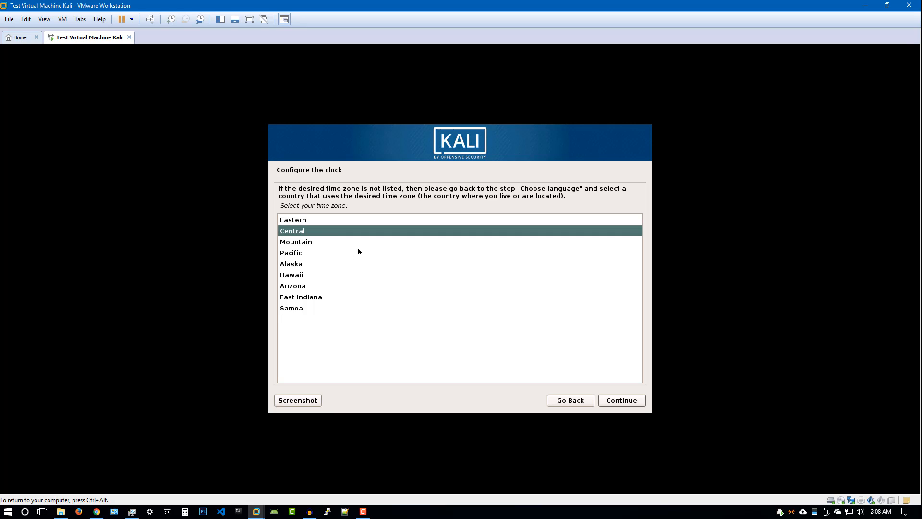
{"action": "left_click", "coordinate": [606, 399]}
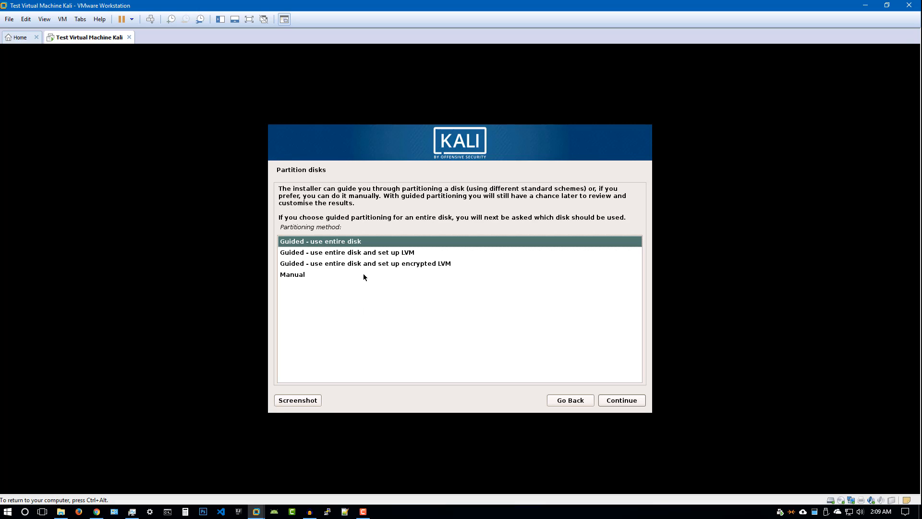
Attempt manual partitioning of the 21.5 GB sda disk and dismiss the no-root-file-system error
{"action": "left_click", "coordinate": [330, 277]}
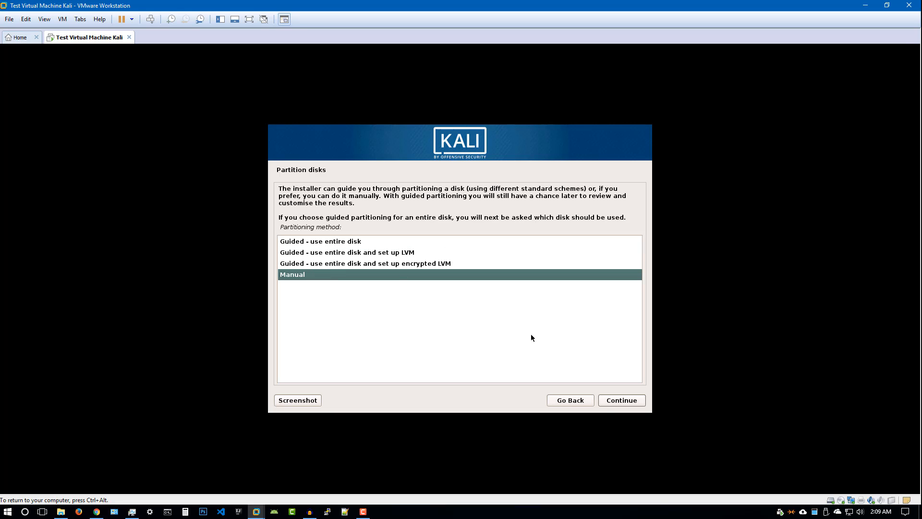
{"action": "left_click", "coordinate": [619, 401]}
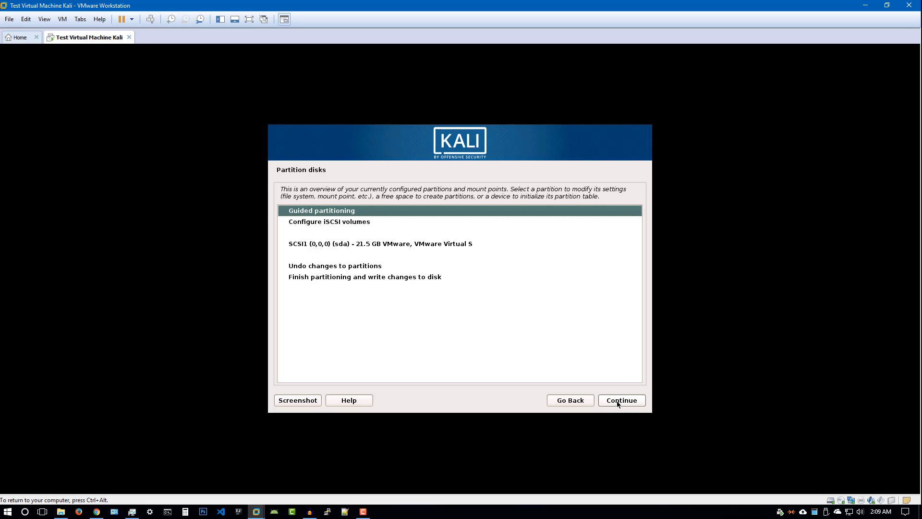
{"action": "left_click", "coordinate": [424, 245]}
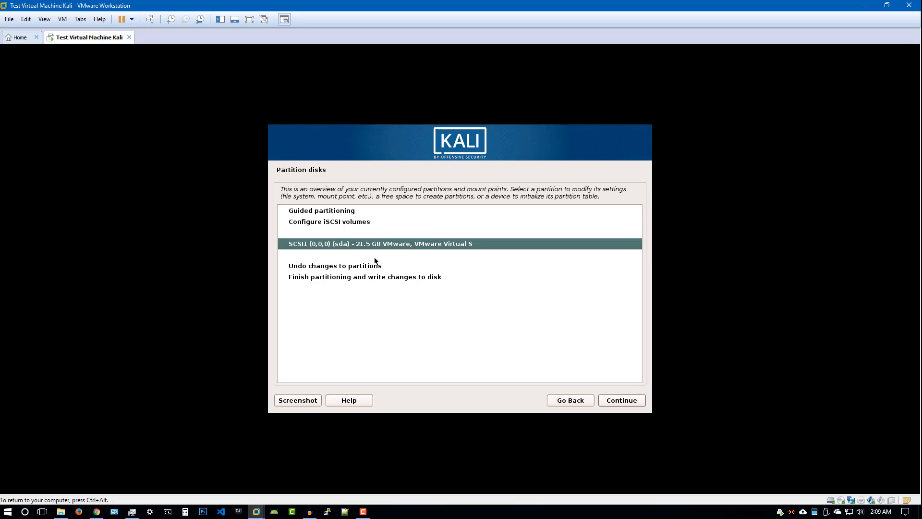
{"action": "left_click", "coordinate": [357, 279]}
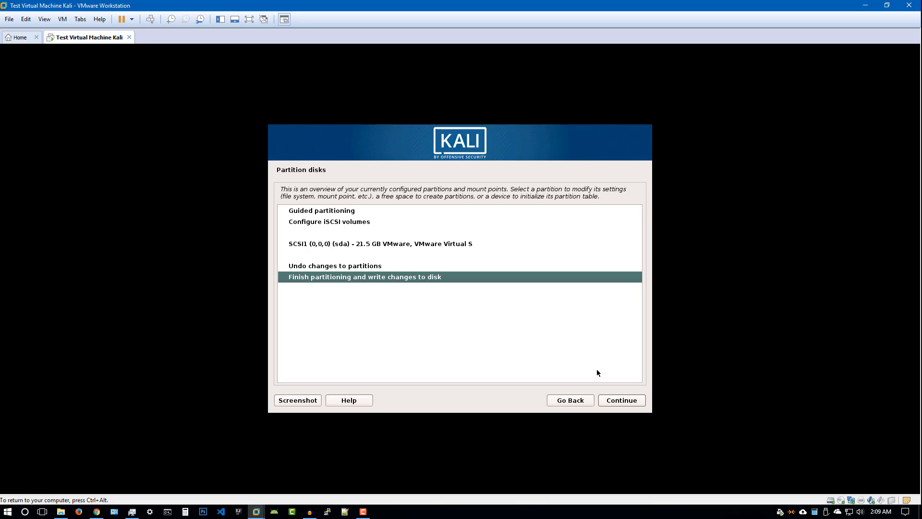
{"action": "left_click", "coordinate": [617, 401]}
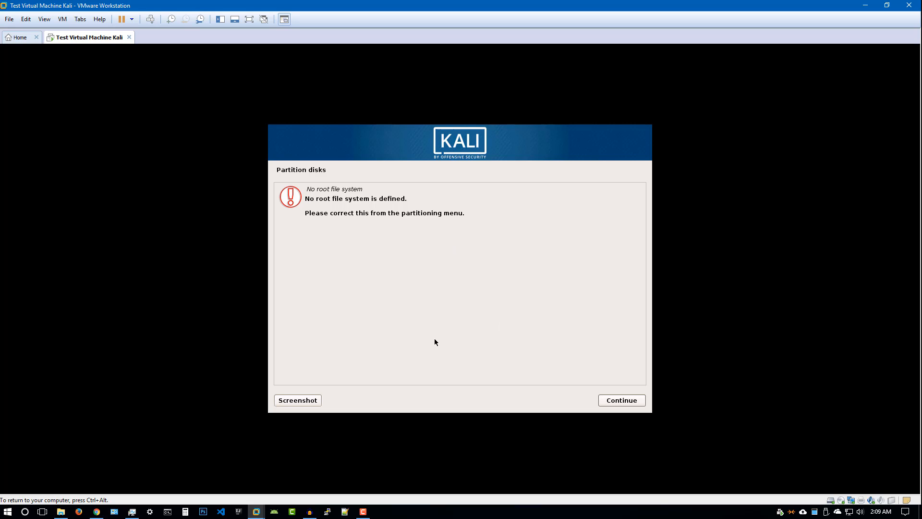
{"action": "left_click", "coordinate": [616, 398]}
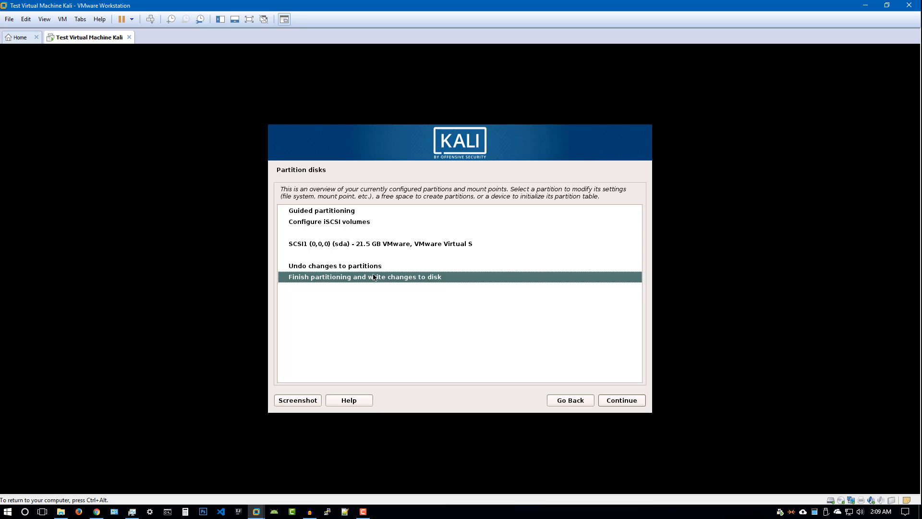
Reopen sda, decline a new partition table, and back out to the installer main menu
{"action": "left_click", "coordinate": [367, 239]}
{"action": "left_click", "coordinate": [615, 403]}
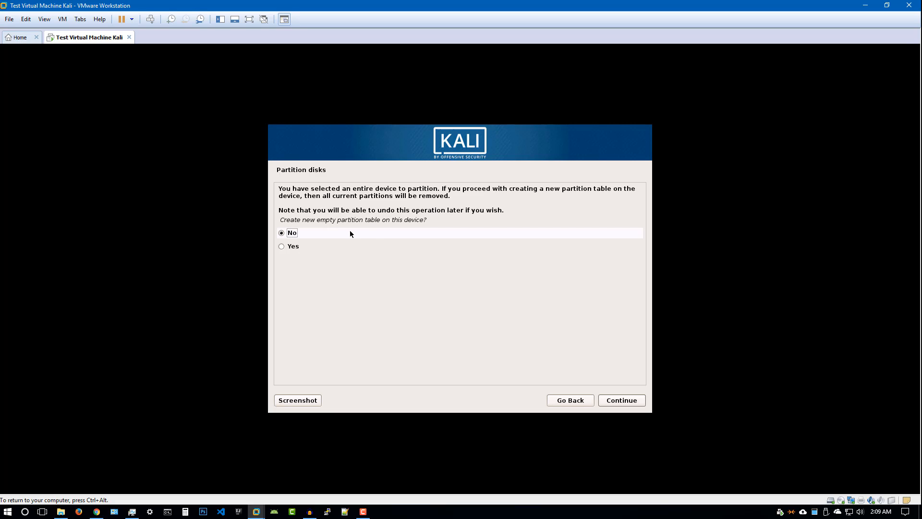
{"action": "left_click", "coordinate": [578, 402]}
{"action": "left_click", "coordinate": [579, 405]}
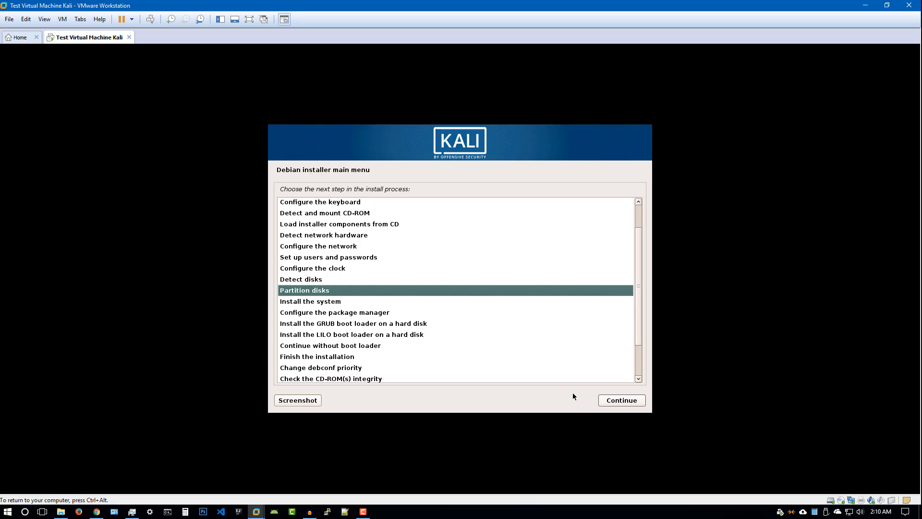
Restart Partition disks and choose the 'Guided - use entire disk' method
{"action": "left_click", "coordinate": [616, 402]}
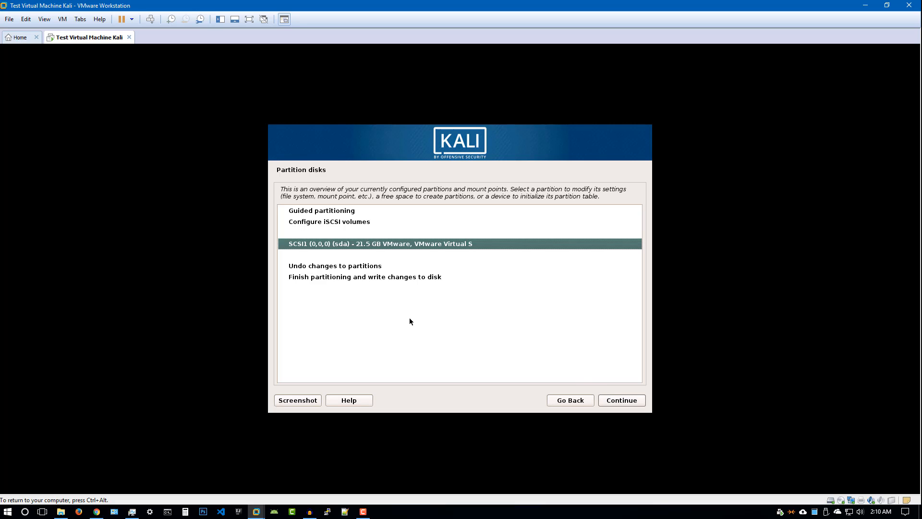
{"action": "left_click", "coordinate": [388, 221]}
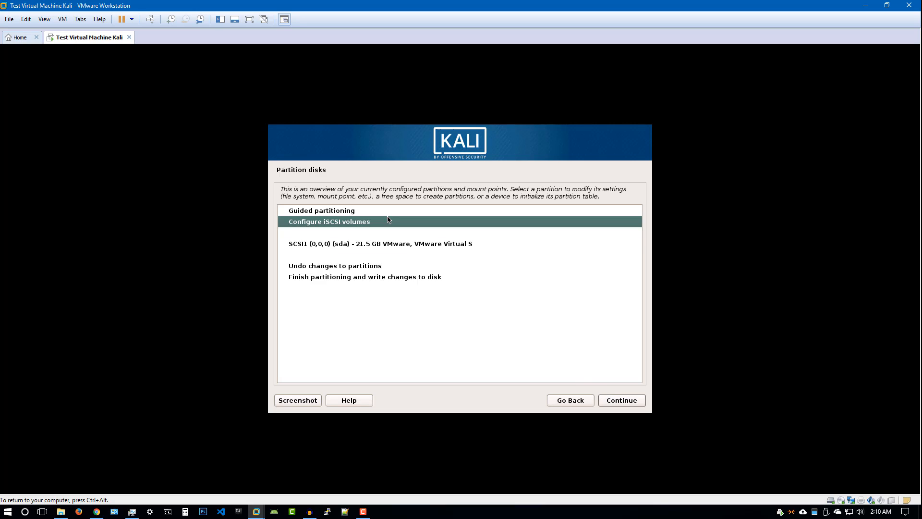
{"action": "left_click", "coordinate": [415, 214]}
{"action": "left_click", "coordinate": [614, 400]}
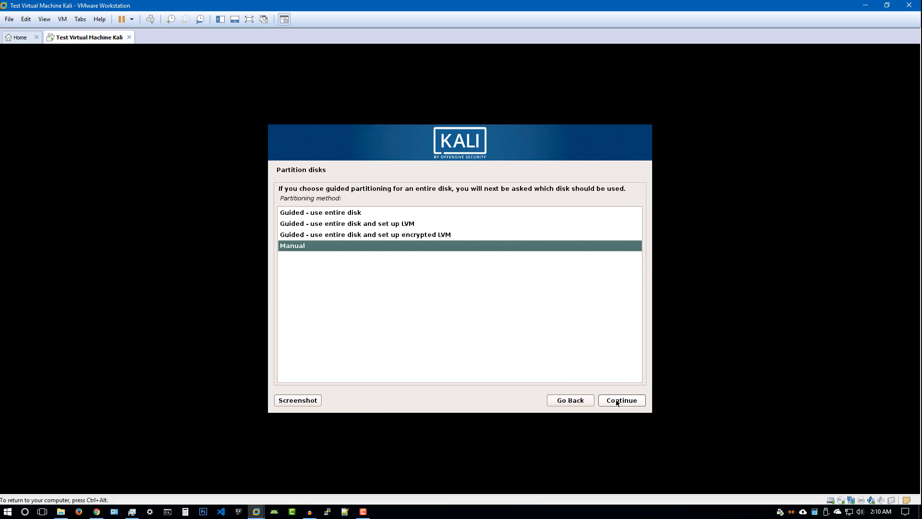
{"action": "left_click", "coordinate": [353, 216]}
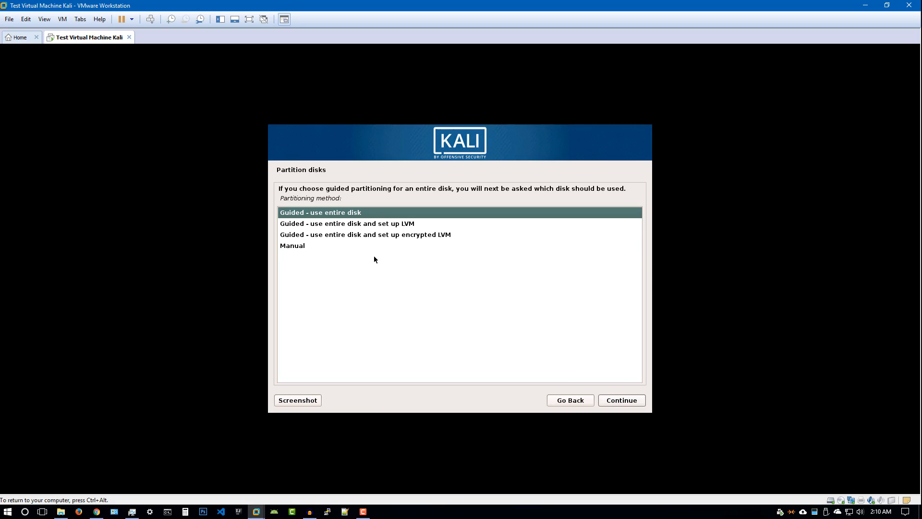
{"action": "left_click", "coordinate": [617, 400]}
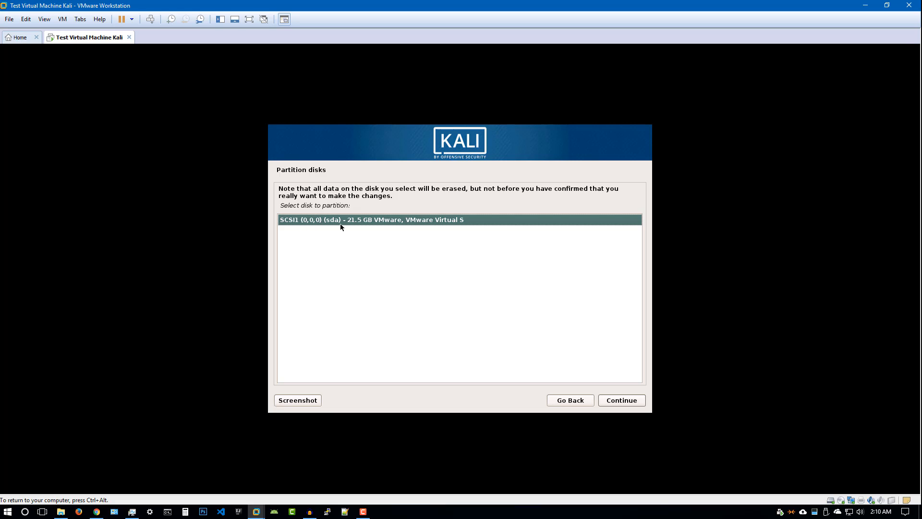
Partition the SCSI1 sda disk with the 'All files in one partition' scheme
{"action": "left_click", "coordinate": [621, 401]}
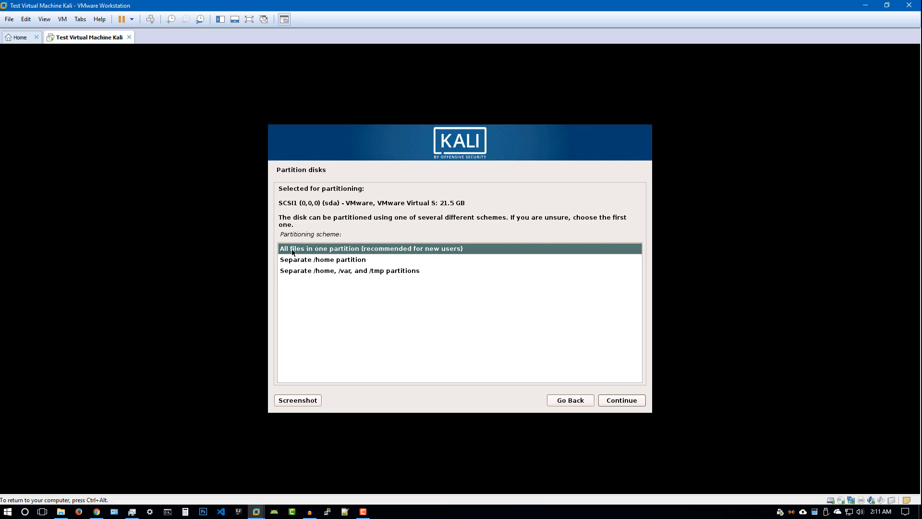
{"action": "left_click", "coordinate": [621, 398]}
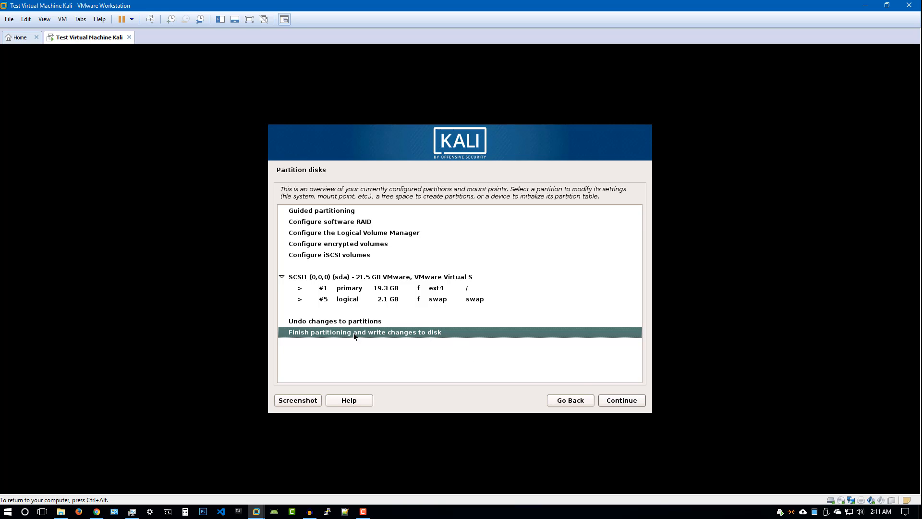
Finish partitioning and confirm Yes to write the changes to sda
{"action": "left_click", "coordinate": [615, 398]}
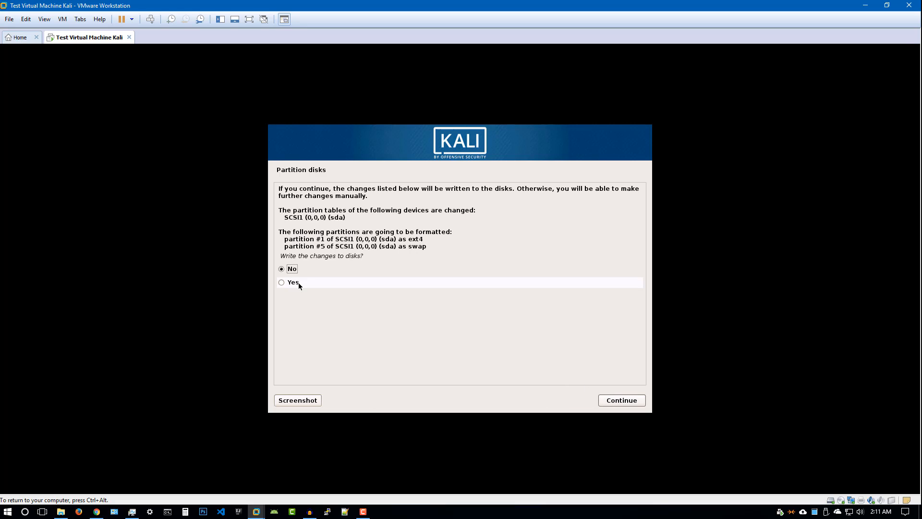
{"action": "left_click", "coordinate": [294, 282]}
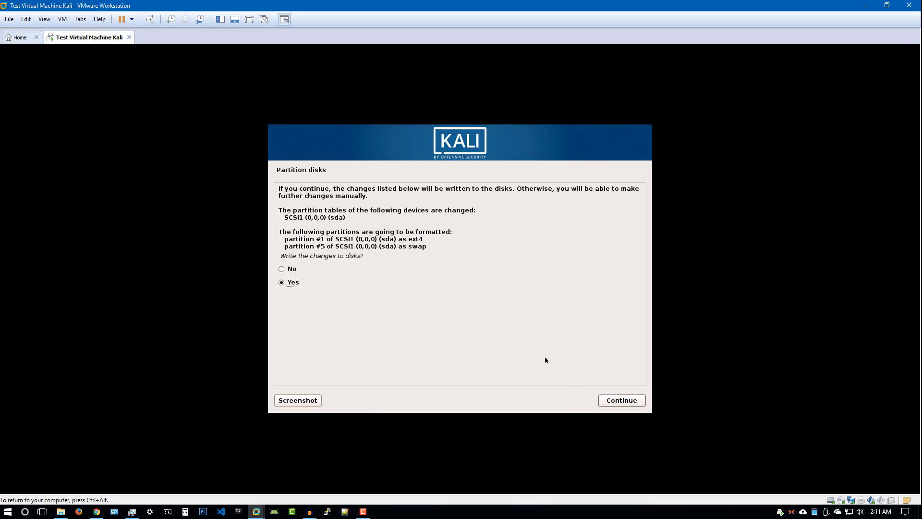
{"action": "left_click", "coordinate": [618, 399]}
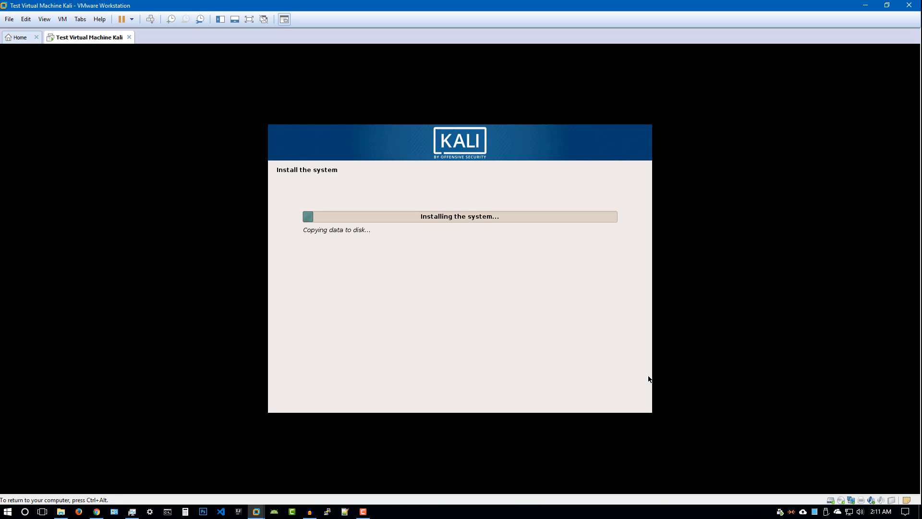
Release keyboard and mouse from the VM with Ctrl+Alt while the system copies
{"action": "key", "text": "ctrl+alt"}
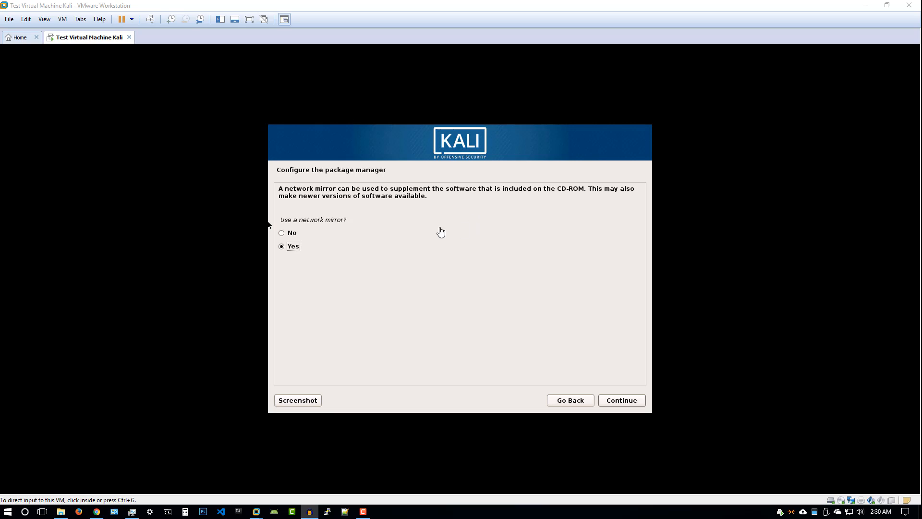
Return control to the VM and decline using a network mirror
{"action": "left_click", "coordinate": [291, 234]}
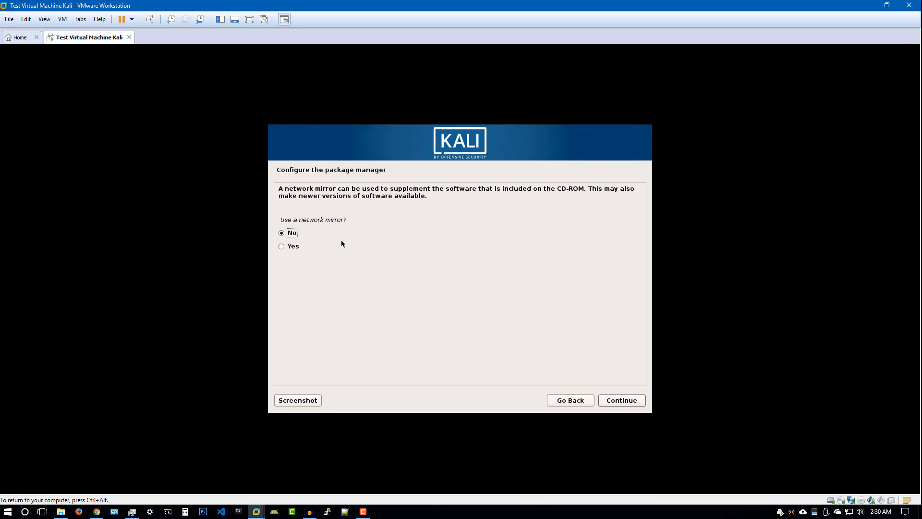
{"action": "left_click", "coordinate": [617, 399]}
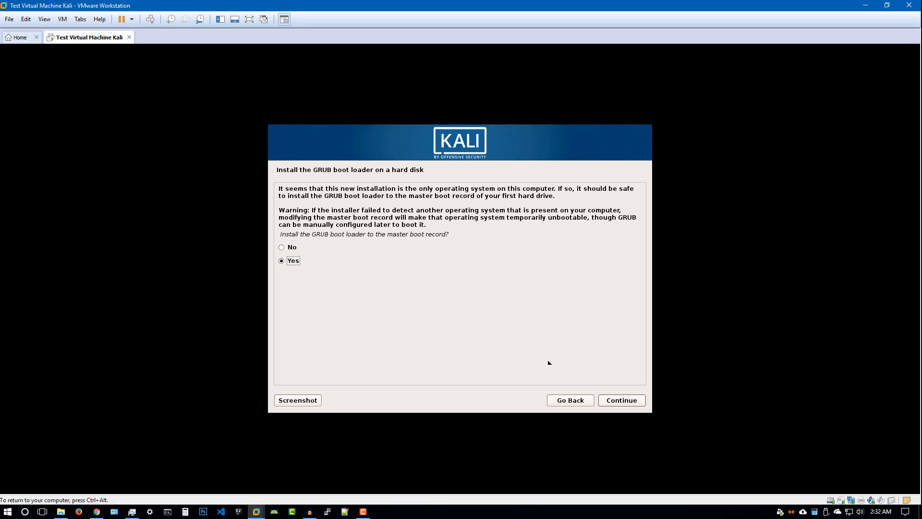
Install the GRUB boot loader to the master boot record on /dev/sda
{"action": "left_click", "coordinate": [613, 400]}
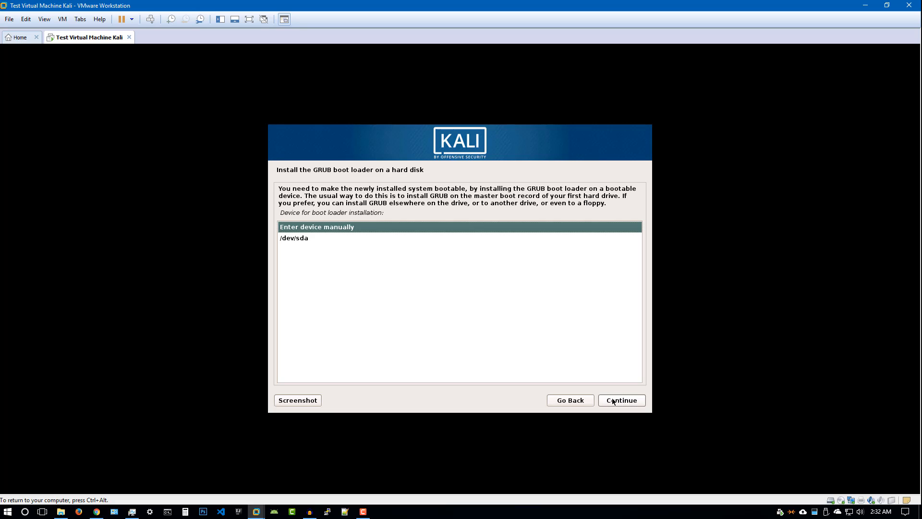
{"action": "left_click", "coordinate": [298, 239]}
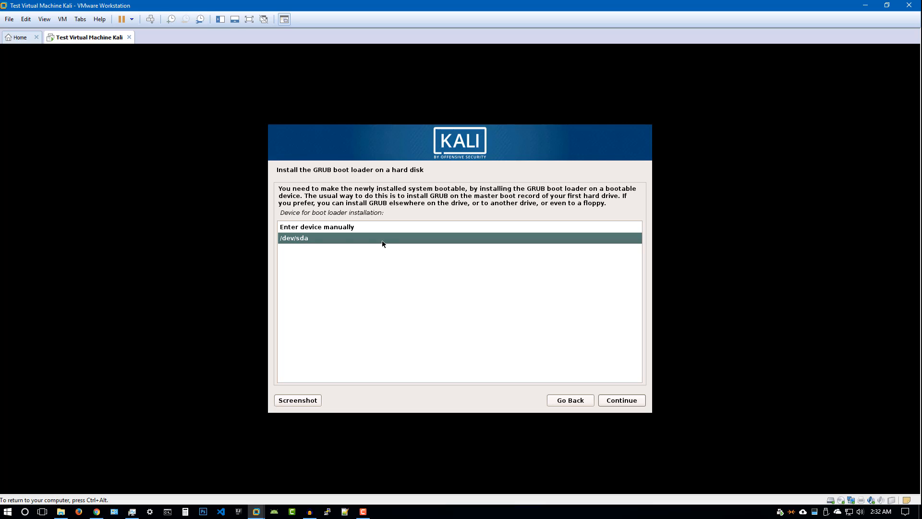
{"action": "left_click", "coordinate": [615, 401]}
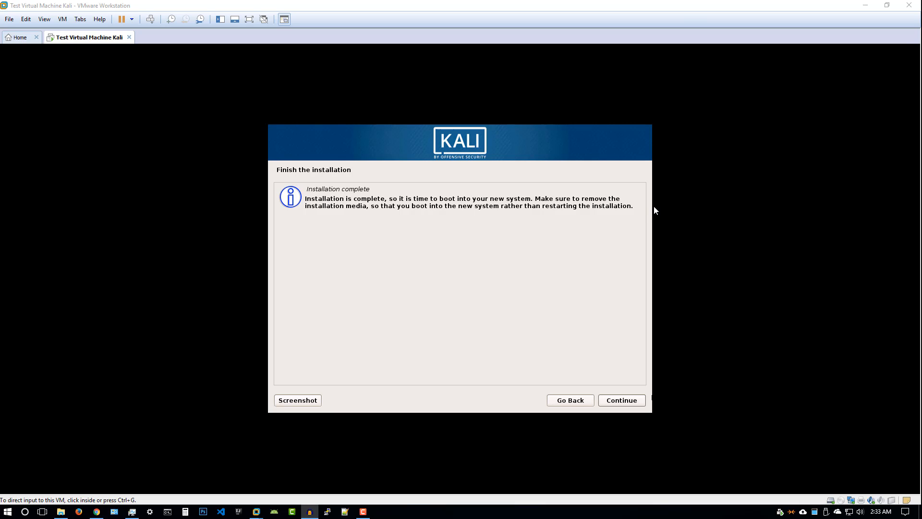
Return control to the VM and continue past the Installation complete screen
{"action": "left_click", "coordinate": [619, 285]}
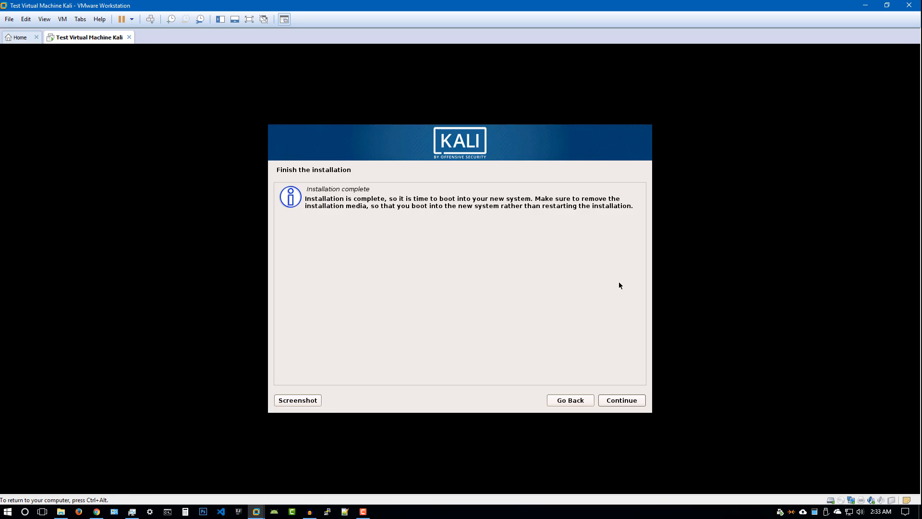
{"action": "left_click", "coordinate": [621, 400]}
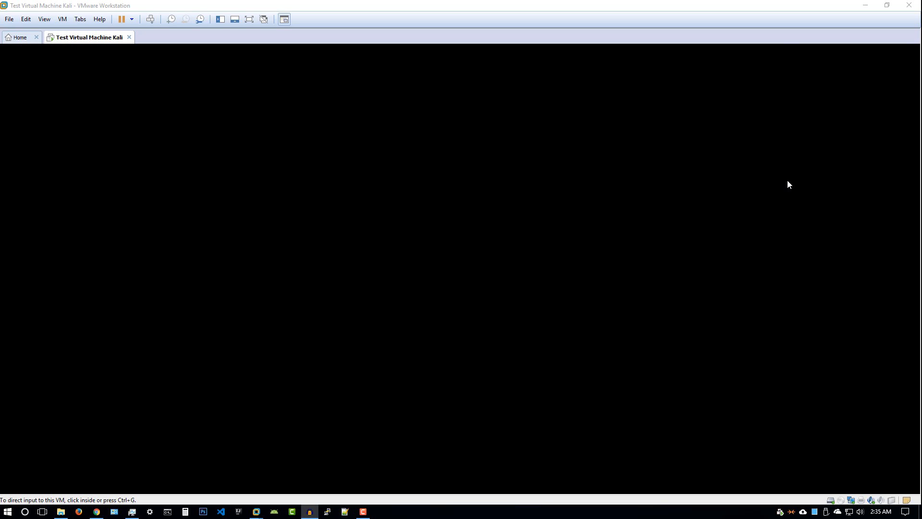
Capture input in the VM while Kali boots to its login screen
{"action": "left_click", "coordinate": [470, 247]}
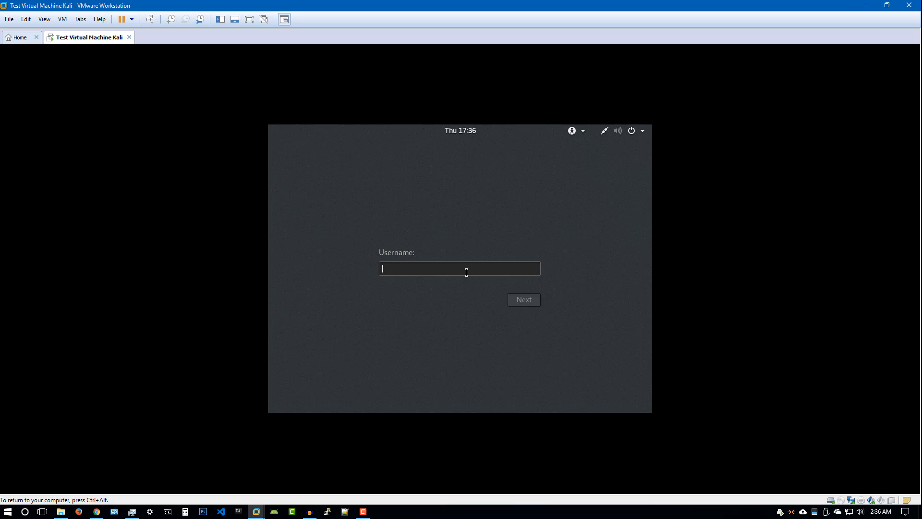
Log in to Kali with the username and account password, then release input to the host
{"action": "type", "text": "ot"}
{"action": "key", "text": "Return"}
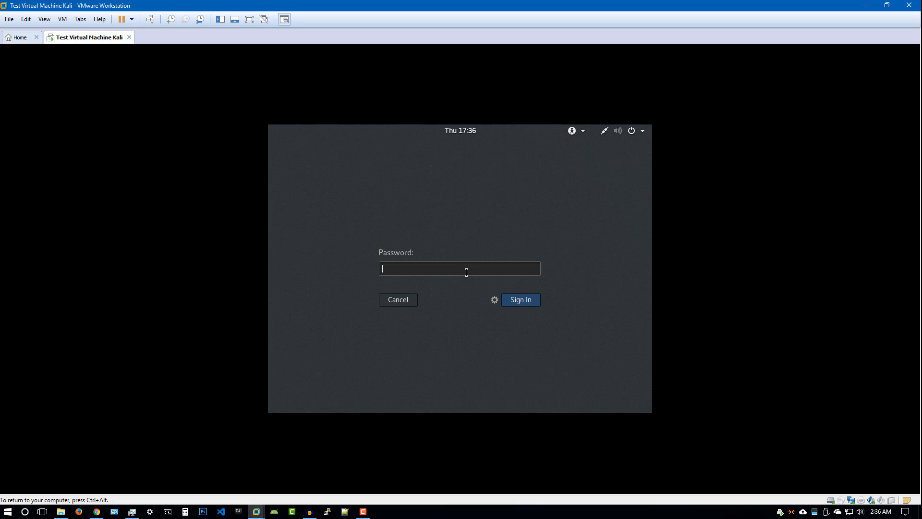
{"action": "type", "text": "*********"}
{"action": "key", "text": "Return"}
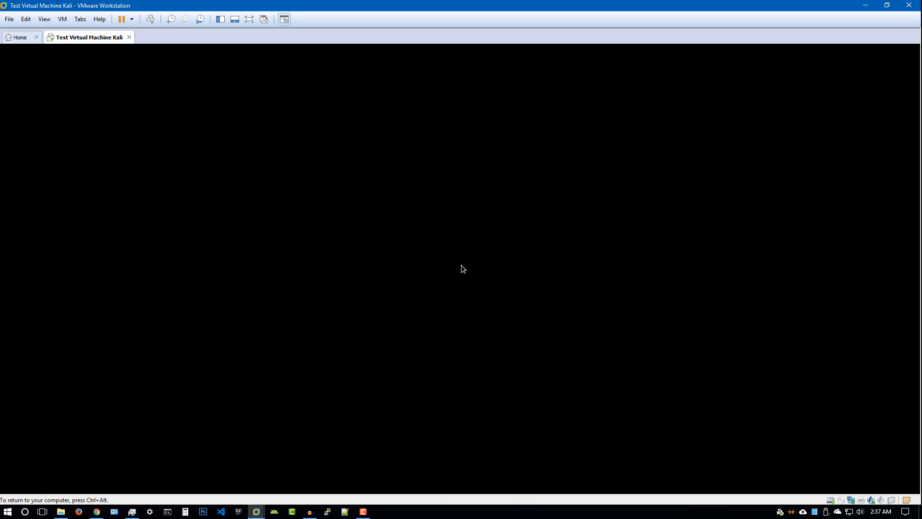
{"action": "key", "text": "ctrl+alt"}
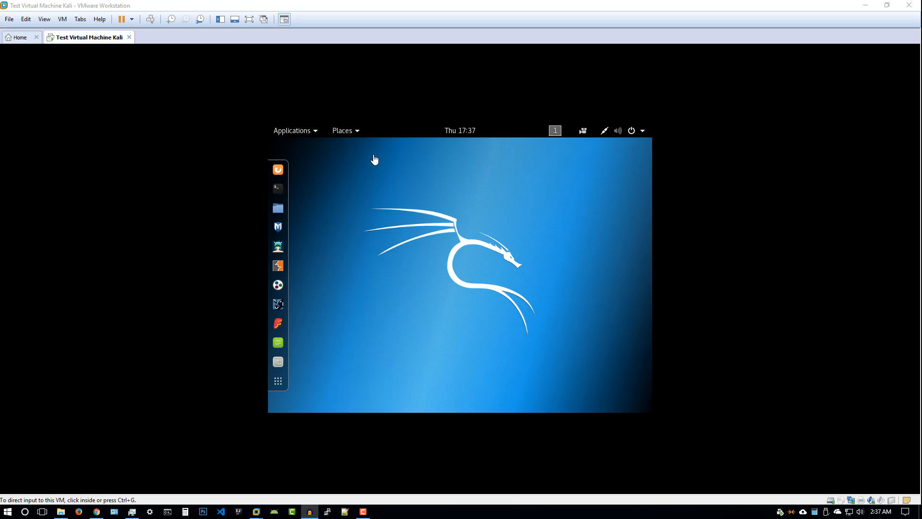
Bring the VMware window forward, capture input in the Kali guest, and show its application overview
{"action": "left_click", "coordinate": [392, 111]}
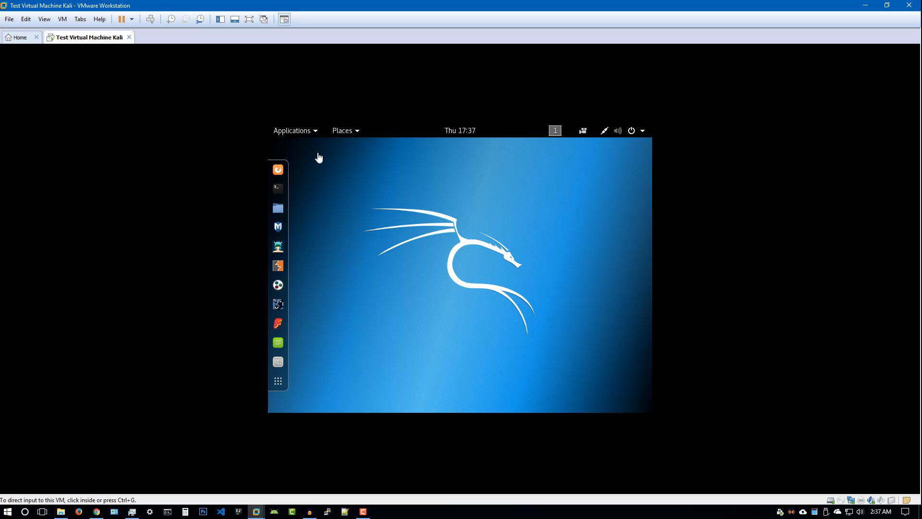
{"action": "left_click", "coordinate": [318, 179]}
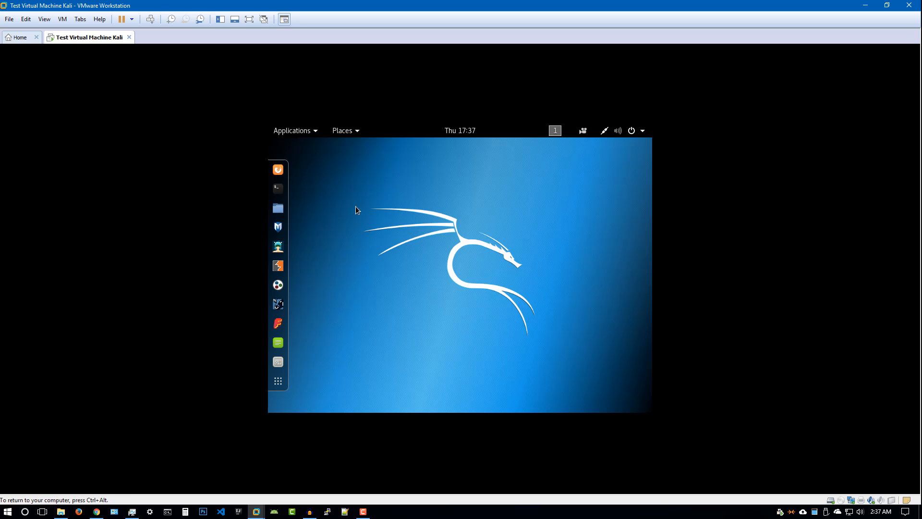
{"action": "left_click", "coordinate": [278, 381]}
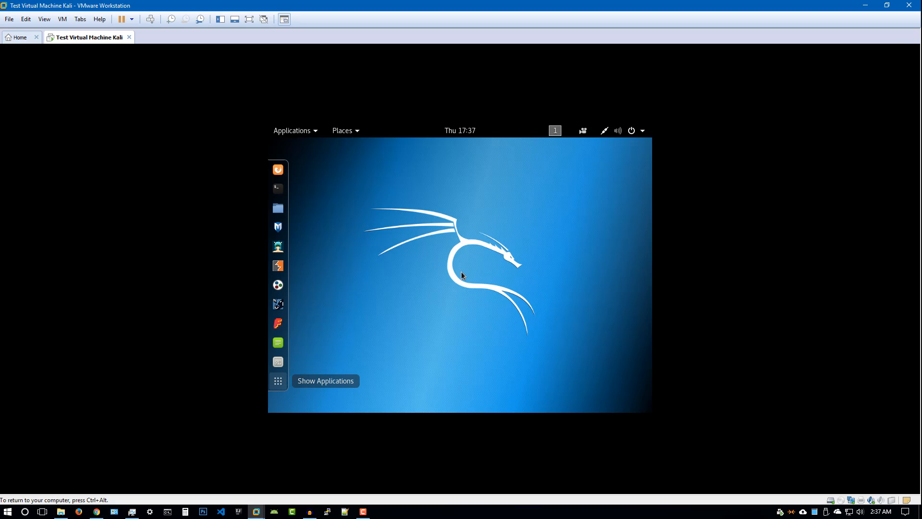
In Kali's Displays settings, apply and keep 1920 × 1200 (16:10) resolution, then close Settings
{"action": "type", "text": "displa"}
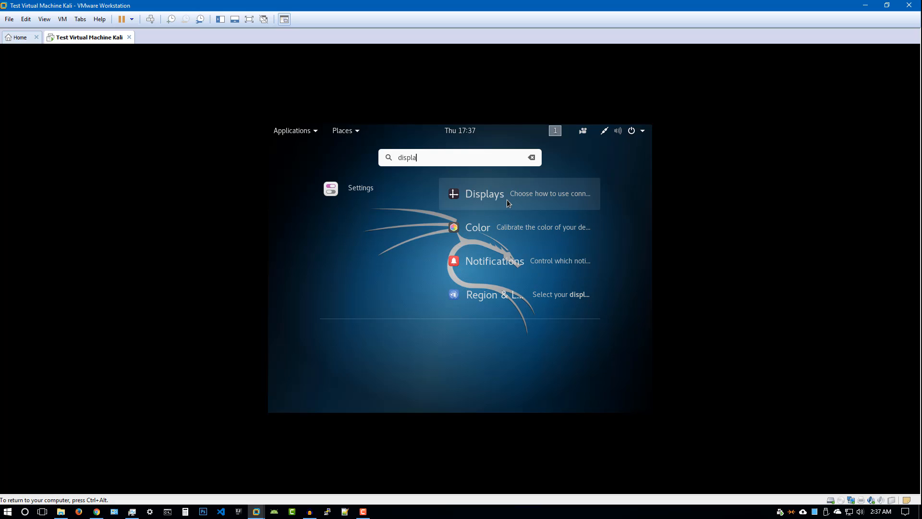
{"action": "left_click", "coordinate": [507, 199]}
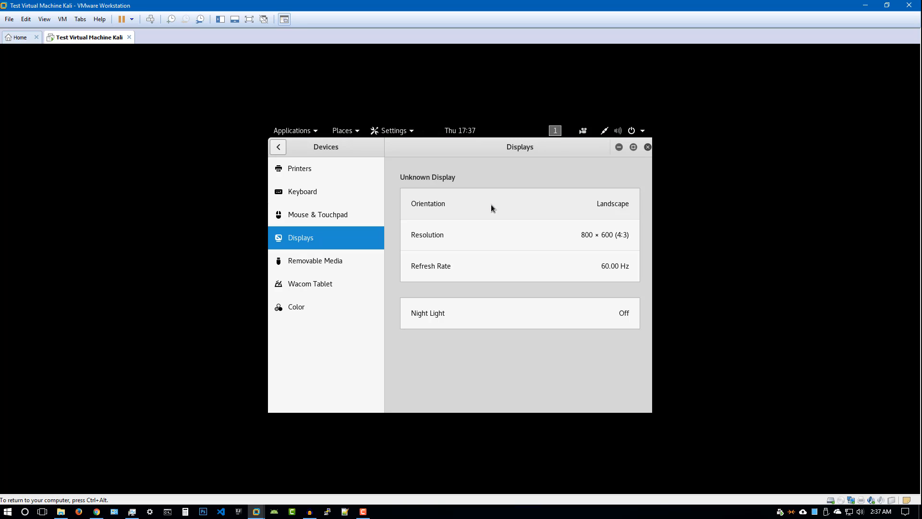
{"action": "left_click", "coordinate": [503, 238]}
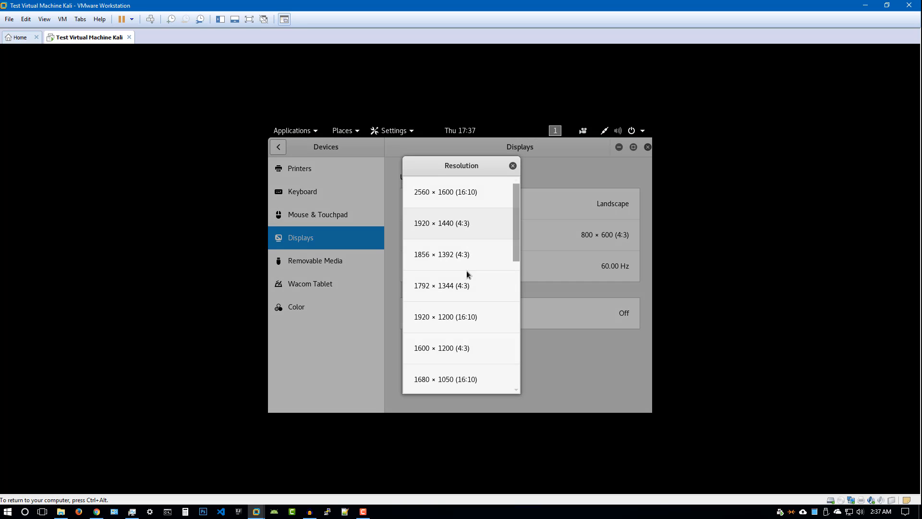
{"action": "mouse_move", "coordinate": [515, 241]}
{"action": "left_mouse_down"}
{"action": "mouse_move", "coordinate": [515, 283]}
{"action": "mouse_move", "coordinate": [516, 233]}
{"action": "mouse_move", "coordinate": [519, 252]}
{"action": "left_mouse_up"}
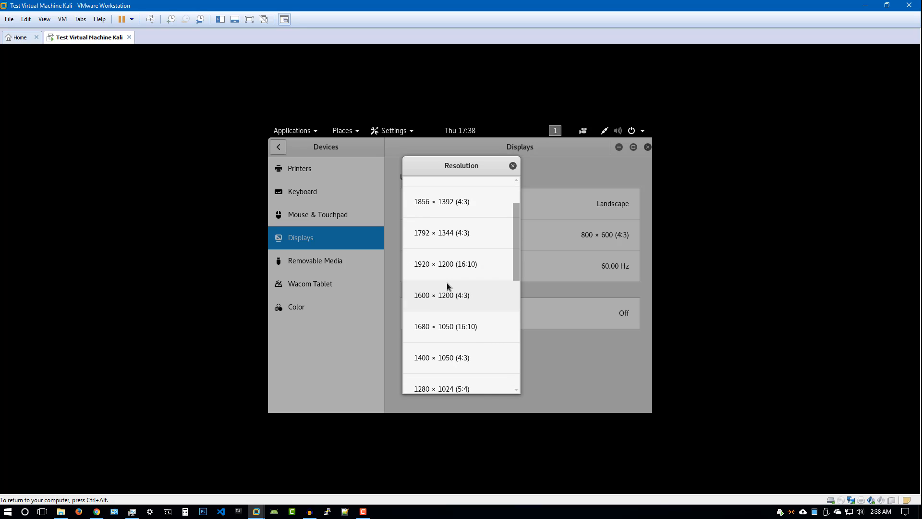
{"action": "left_click", "coordinate": [451, 298]}
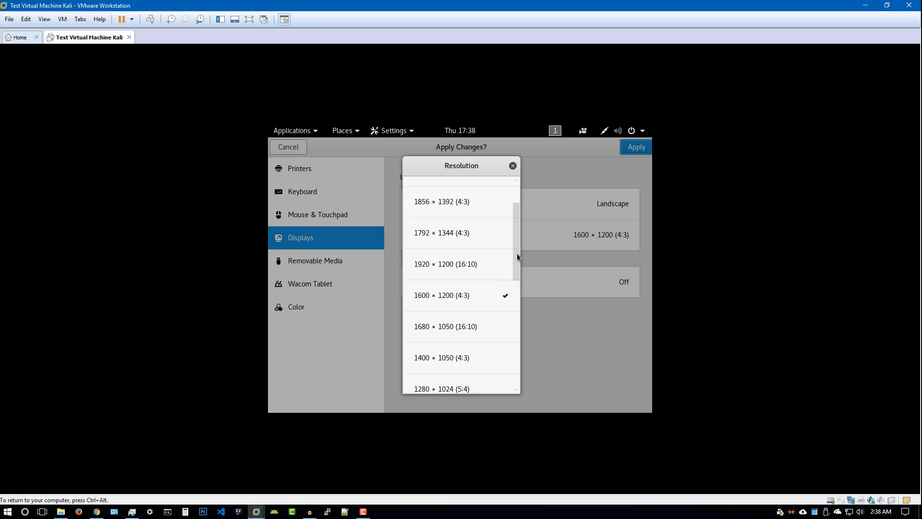
{"action": "left_click", "coordinate": [442, 264]}
{"action": "left_click", "coordinate": [512, 167]}
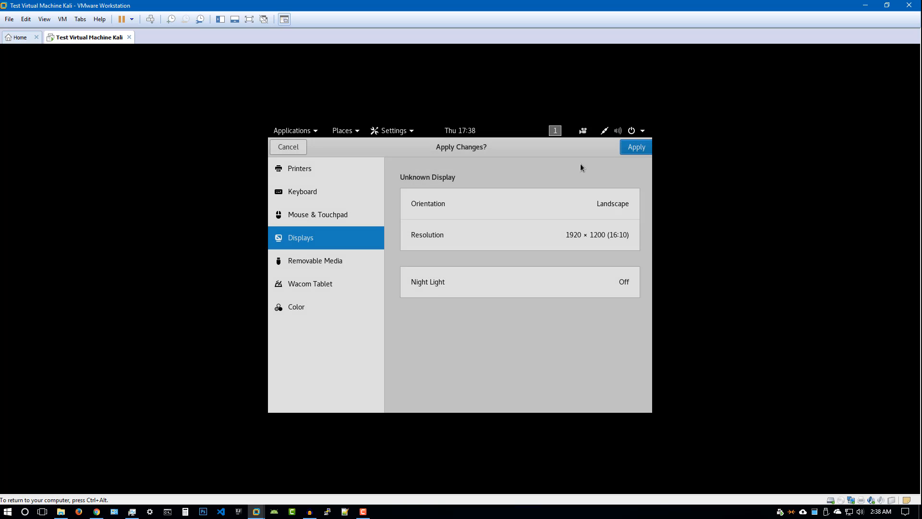
{"action": "left_click", "coordinate": [634, 148]}
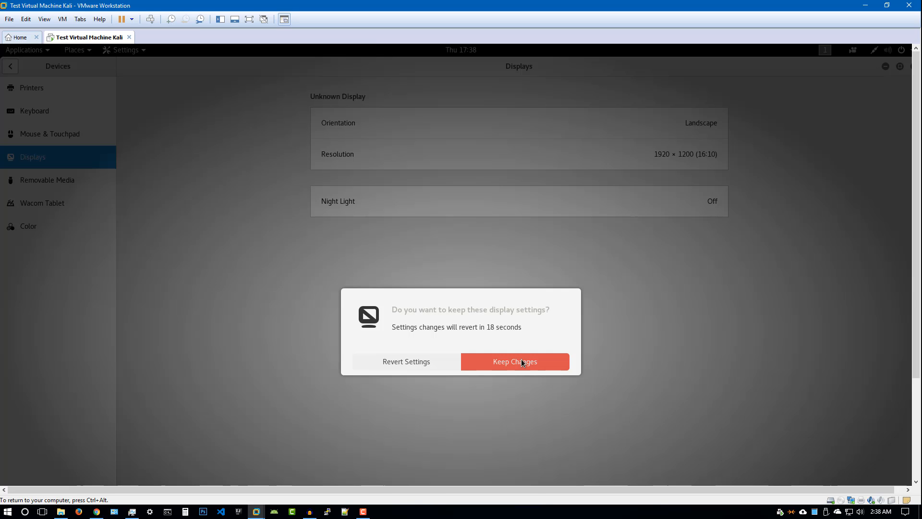
{"action": "left_click", "coordinate": [521, 362]}
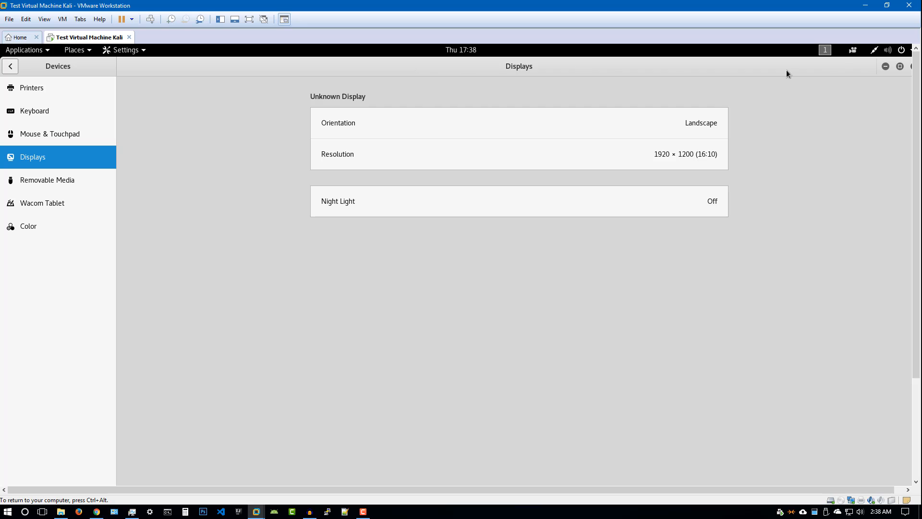
{"action": "left_click", "coordinate": [885, 66]}
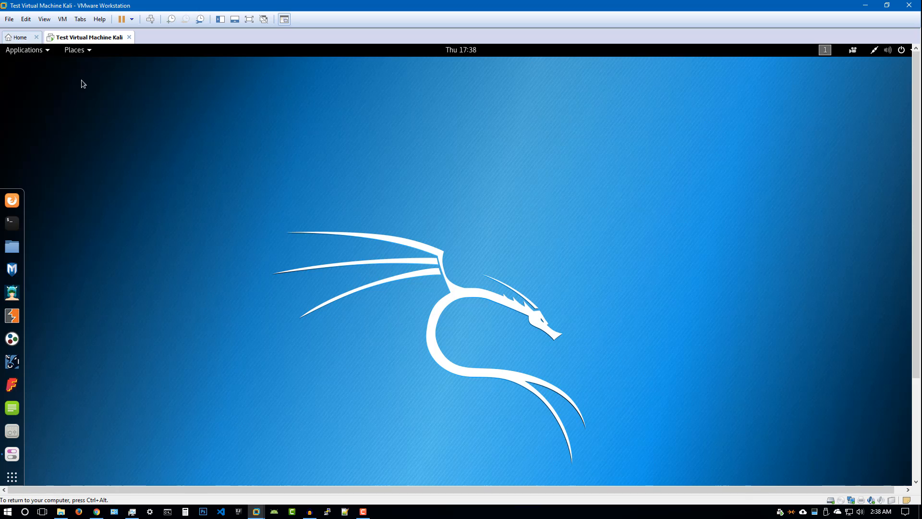
Mount the VMware Tools disc via VM > Install VMware Tools and select its desktop icon
{"action": "left_click", "coordinate": [63, 22]}
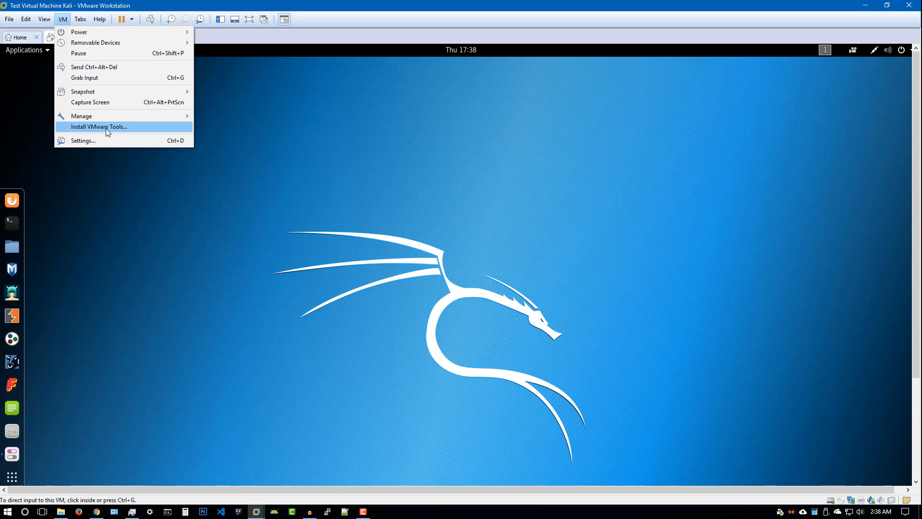
{"action": "left_click", "coordinate": [104, 127]}
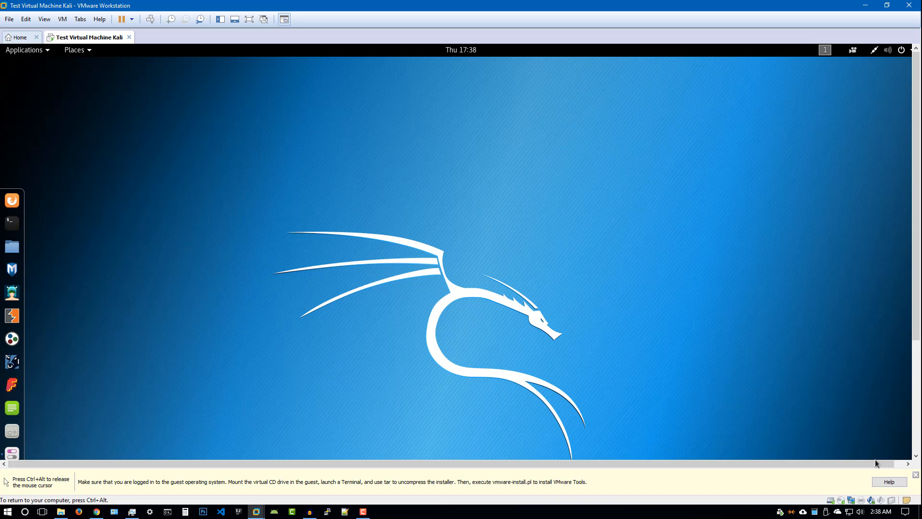
{"action": "key", "text": "ctrl+alt"}
{"action": "left_click", "coordinate": [915, 474]}
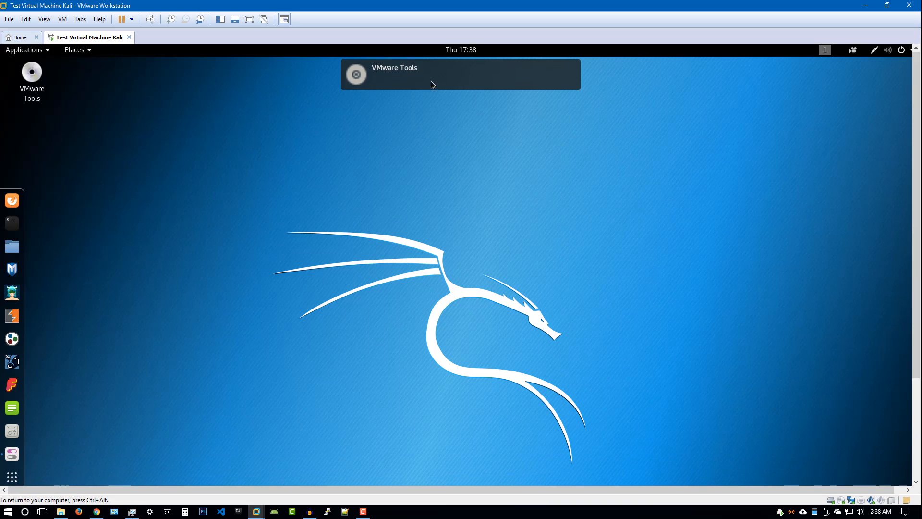
{"action": "mouse_move", "coordinate": [420, 87]}
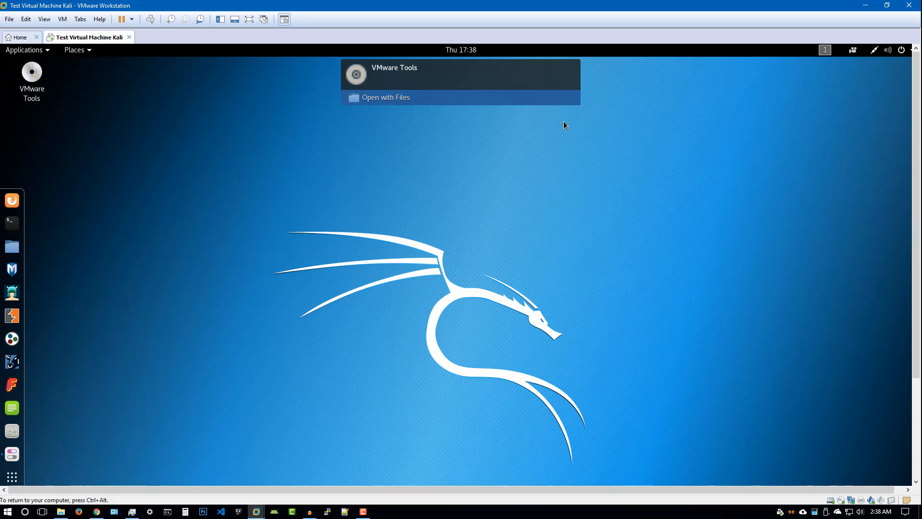
{"action": "left_click", "coordinate": [37, 94]}
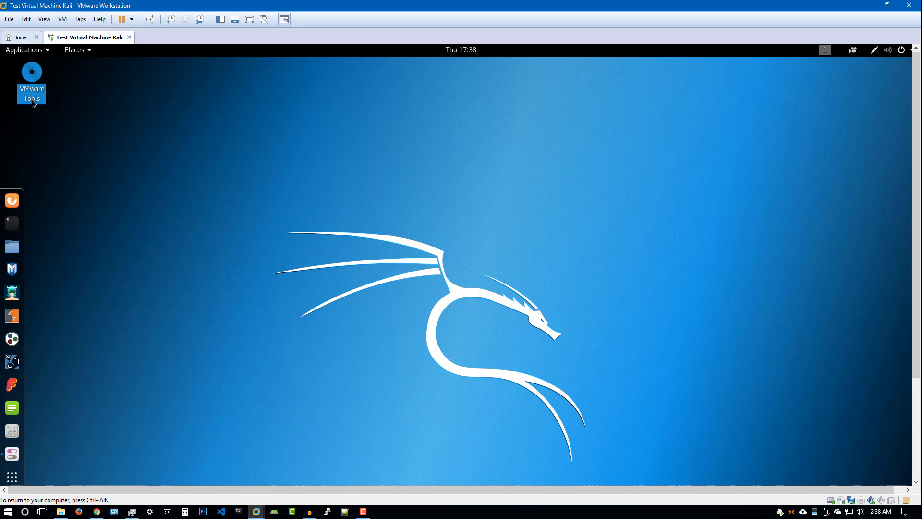
Copy VMwareTools-10.1.15-6627299.tar.gz from the Tools disc onto the Kali desktop and minimize the disc window
{"action": "double_click", "coordinate": [33, 101]}
{"action": "left_click_drag", "start_coordinate": [270, 165], "coordinate": [431, 99]}
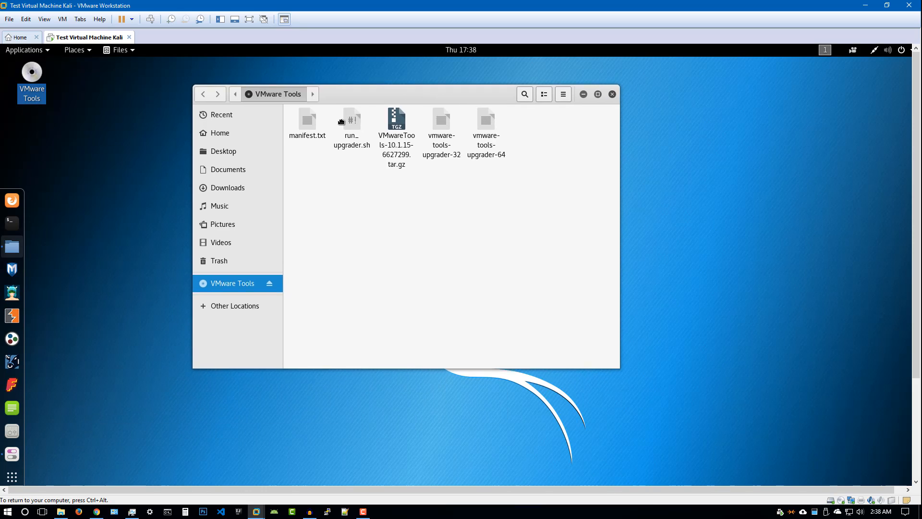
{"action": "left_click_drag", "start_coordinate": [341, 122], "coordinate": [254, 142]}
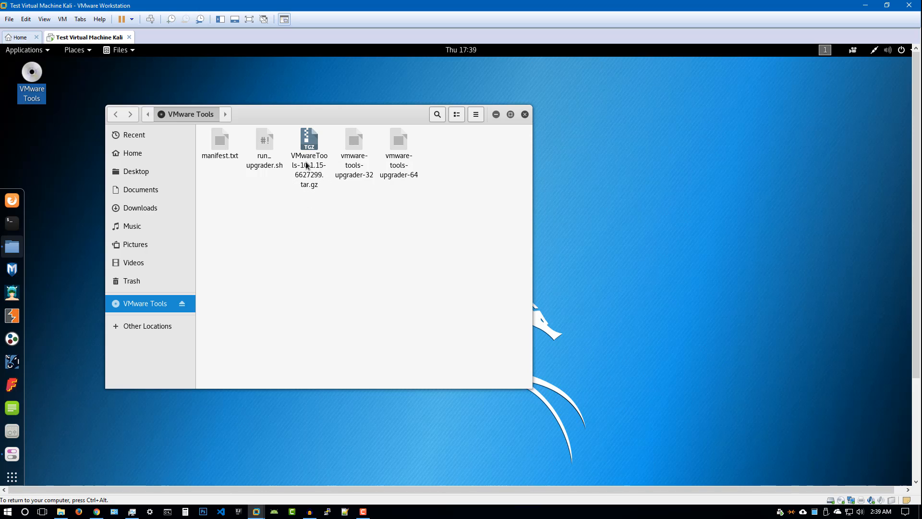
{"action": "left_click", "coordinate": [307, 165]}
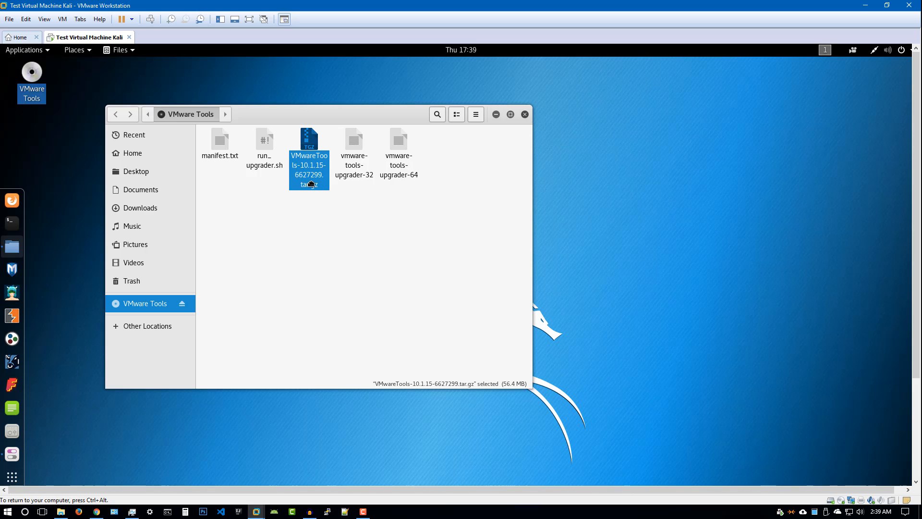
{"action": "left_click_drag", "start_coordinate": [310, 186], "coordinate": [605, 196]}
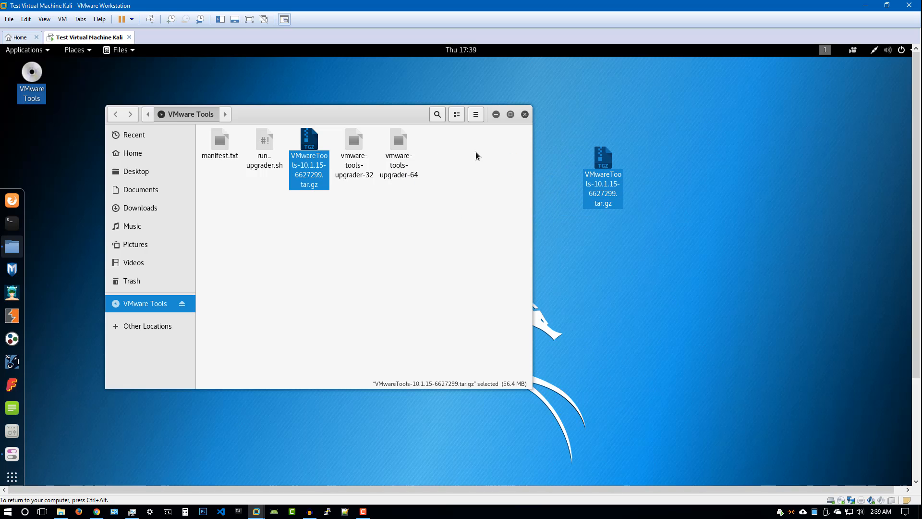
{"action": "left_click", "coordinate": [497, 117]}
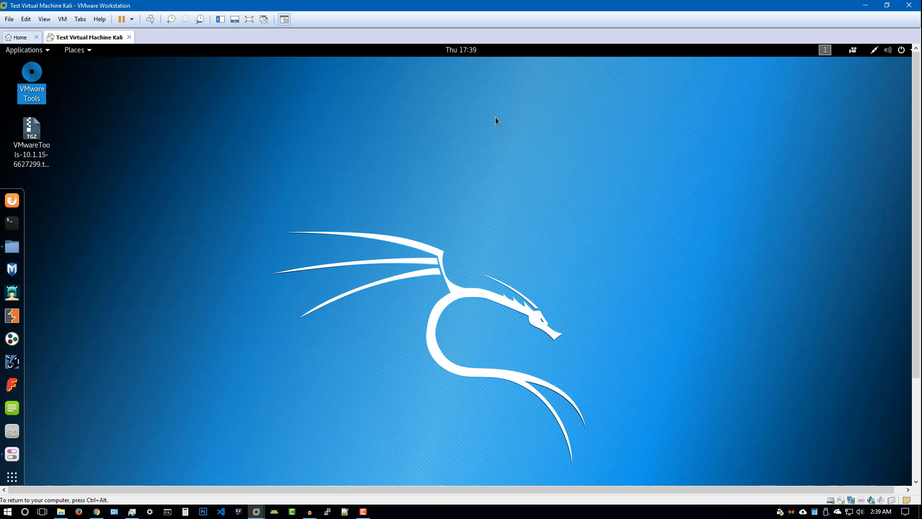
{"action": "left_click", "coordinate": [33, 149]}
{"action": "right_click", "coordinate": [44, 157]}
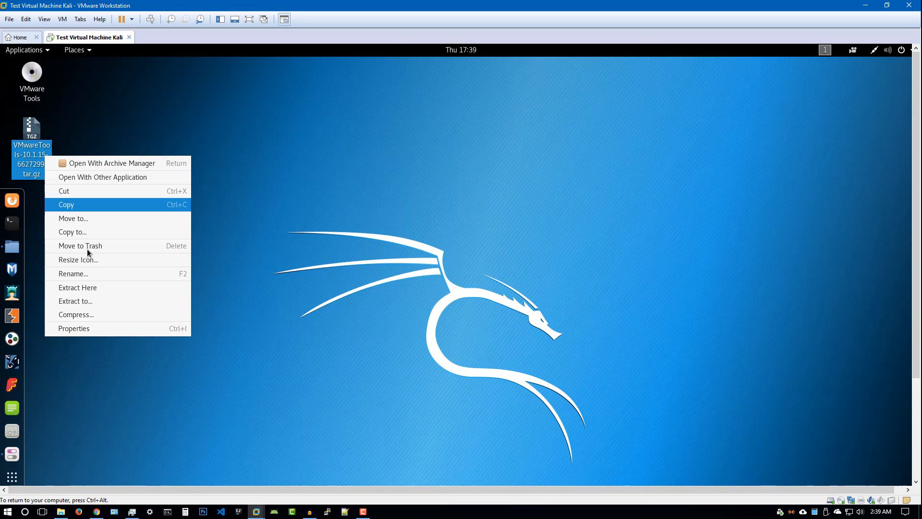
Extract the tar.gz archive on the desktop and open the VMwareTools-10.1.15-6627299 folder
{"action": "left_click", "coordinate": [101, 283]}
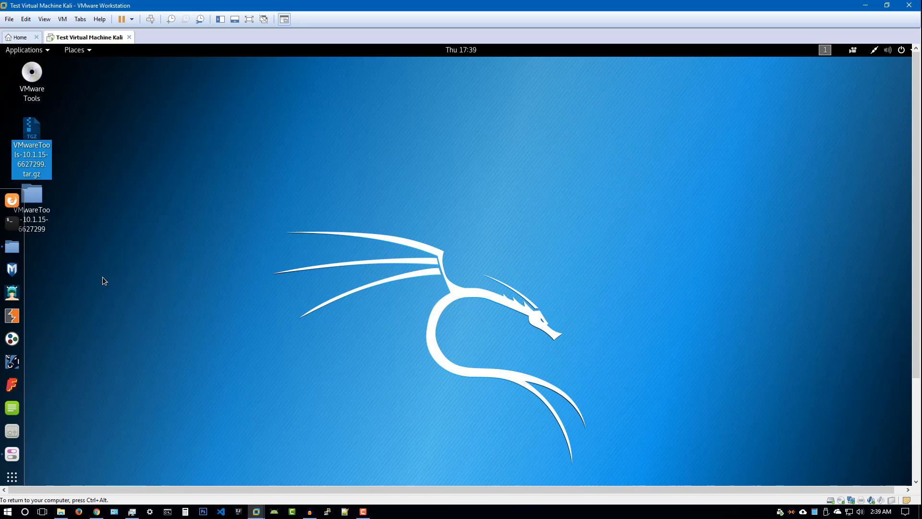
{"action": "left_click", "coordinate": [42, 217]}
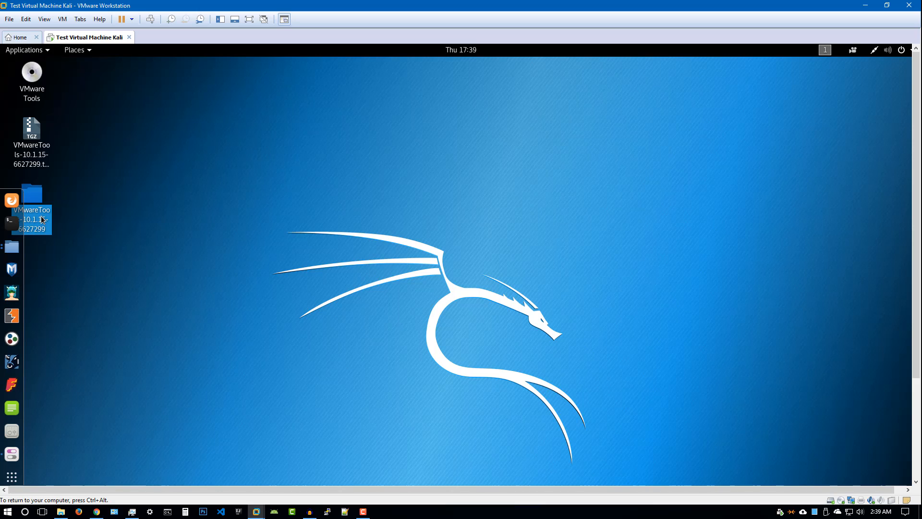
{"action": "double_click", "coordinate": [42, 219]}
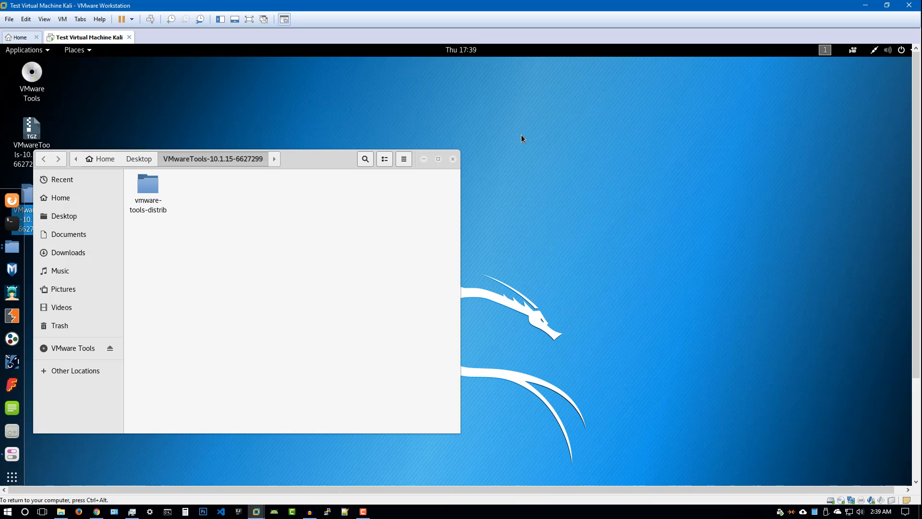
Open the vmware-tools-distrib subfolder and bring up its folder context menu
{"action": "left_click_drag", "start_coordinate": [358, 166], "coordinate": [574, 158]}
{"action": "left_click", "coordinate": [366, 184]}
{"action": "double_click", "coordinate": [366, 184]}
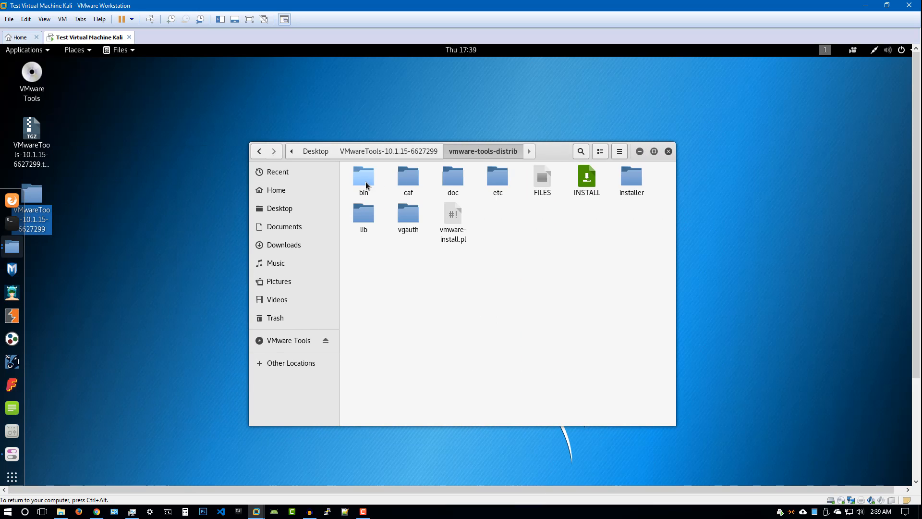
{"action": "left_click", "coordinate": [586, 189]}
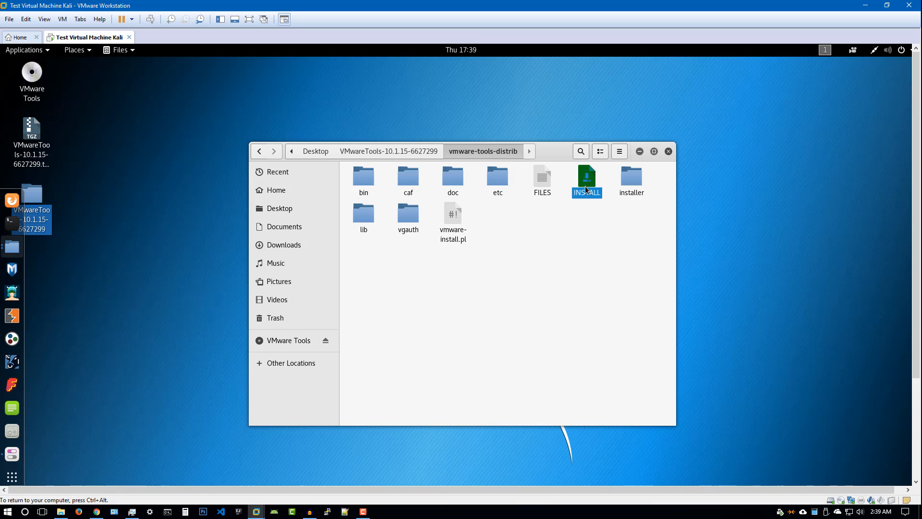
{"action": "right_click", "coordinate": [501, 241]}
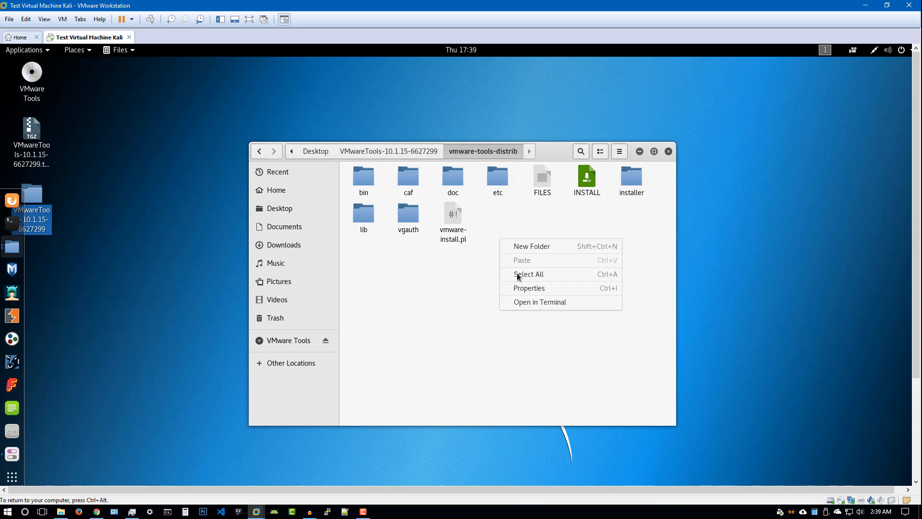
Open a terminal in vmware-tools-distrib, center it, and zoom its text in twice
{"action": "left_click", "coordinate": [526, 303]}
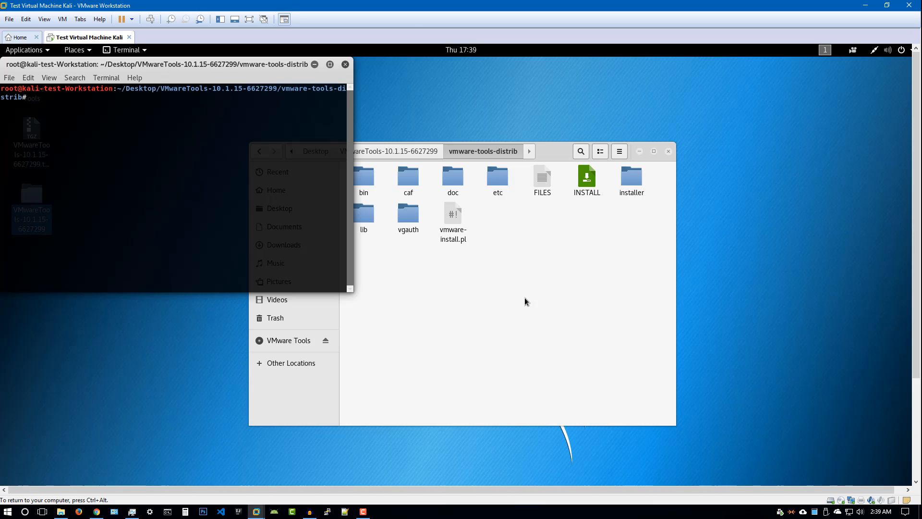
{"action": "left_click_drag", "start_coordinate": [289, 66], "coordinate": [584, 198]}
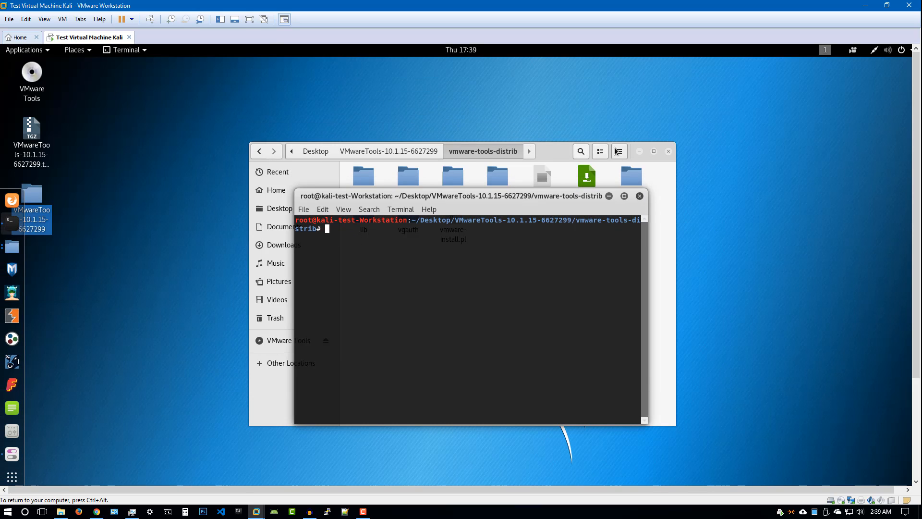
{"action": "left_click", "coordinate": [639, 151]}
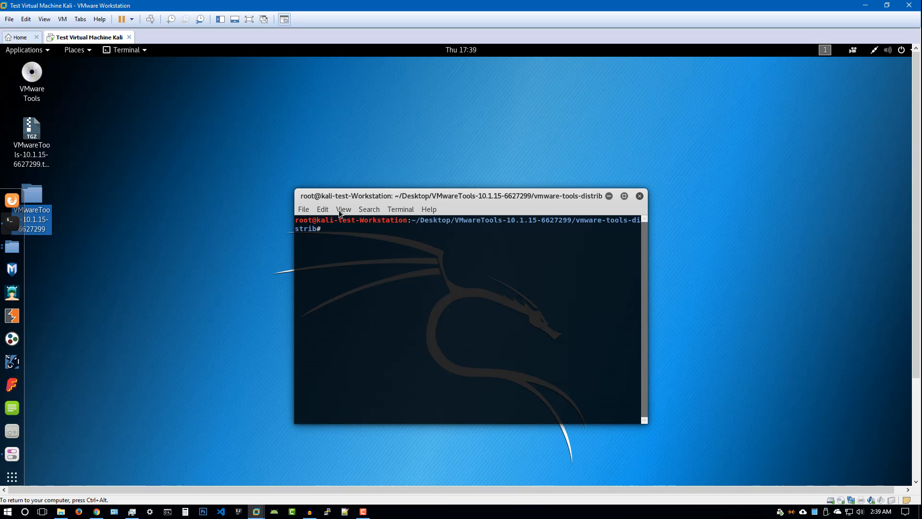
{"action": "left_click", "coordinate": [342, 209]}
{"action": "left_click", "coordinate": [367, 250]}
{"action": "left_click", "coordinate": [343, 209]}
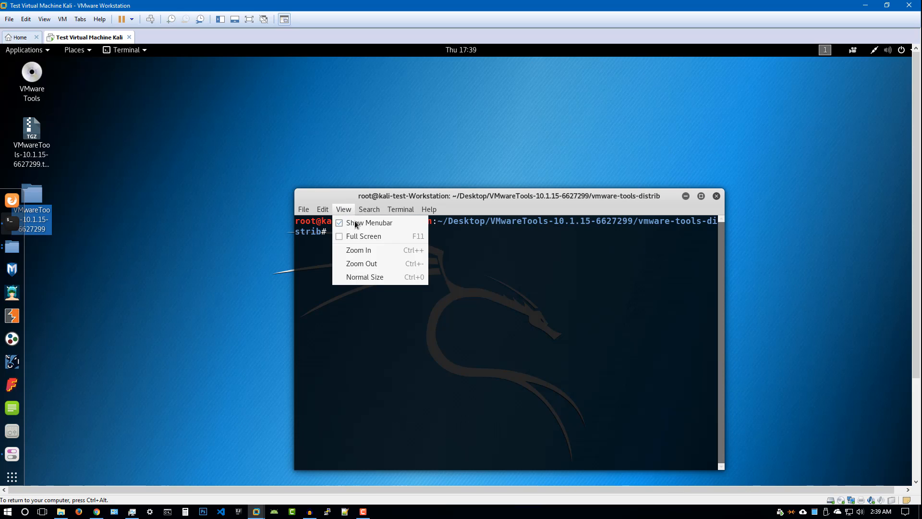
{"action": "left_click", "coordinate": [367, 250]}
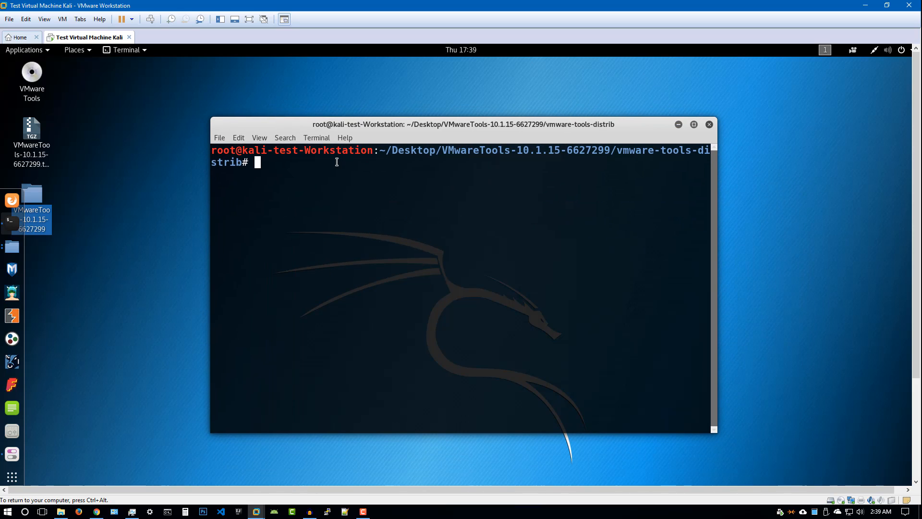
List the folder with ls and enter 'perl vmware-install.pl' at the prompt via Tab completion
{"action": "type", "text": "ls"}
{"action": "key", "text": "Return"}
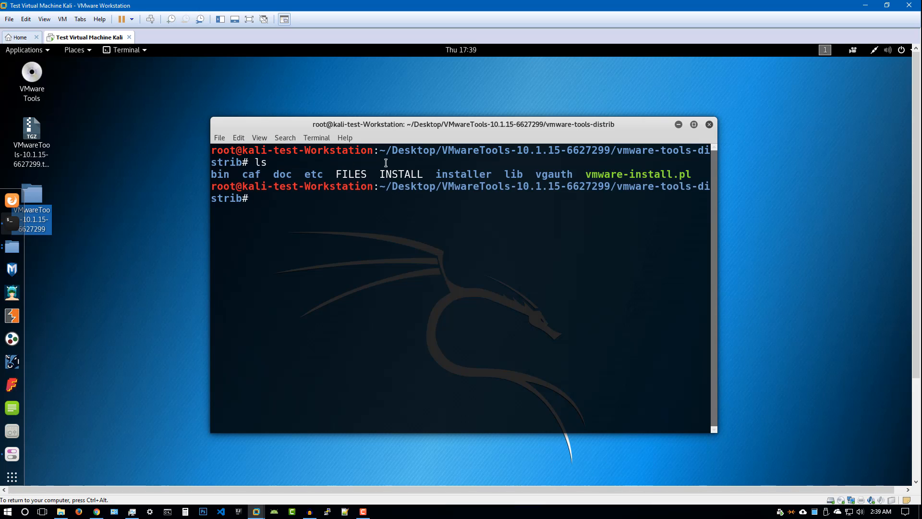
{"action": "left_click_drag", "start_coordinate": [587, 174], "coordinate": [684, 174]}
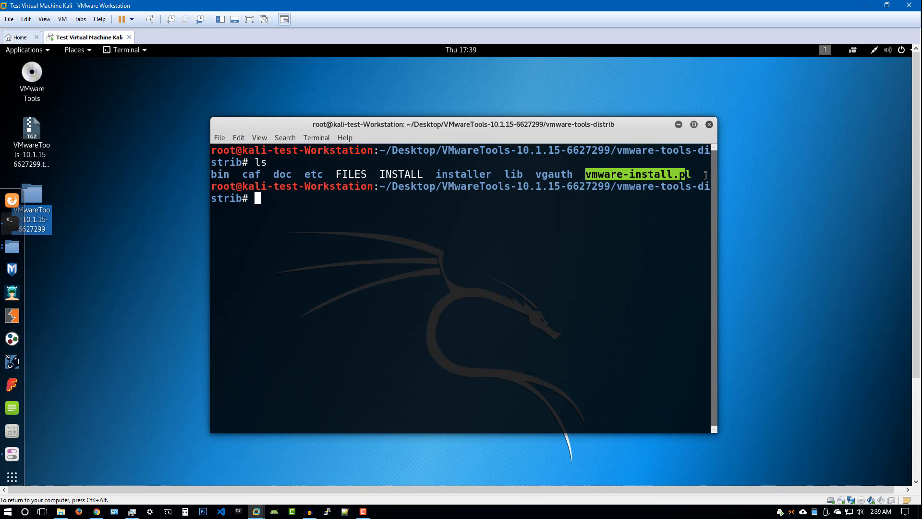
{"action": "left_click", "coordinate": [658, 192]}
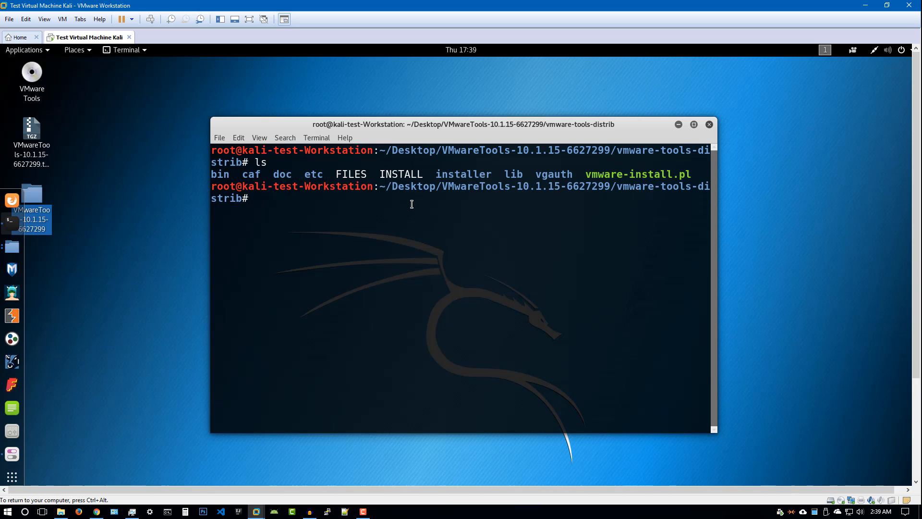
{"action": "type", "text": "p"}
{"action": "key", "text": "BackSpace"}
{"action": "type", "text": "perl "}
{"action": "type", "text": "ins"}
{"action": "key", "text": "BackSpace"}
{"action": "key", "text": "BackSpace"}
{"action": "key", "text": "BackSpace"}
{"action": "type", "text": "vmware"}
{"action": "key", "text": "Tab"}
Run the installer and accept default directories /usr/bin, /etc, /etc/init.d, /usr/sbin and the library path
{"action": "key", "text": "Return"}
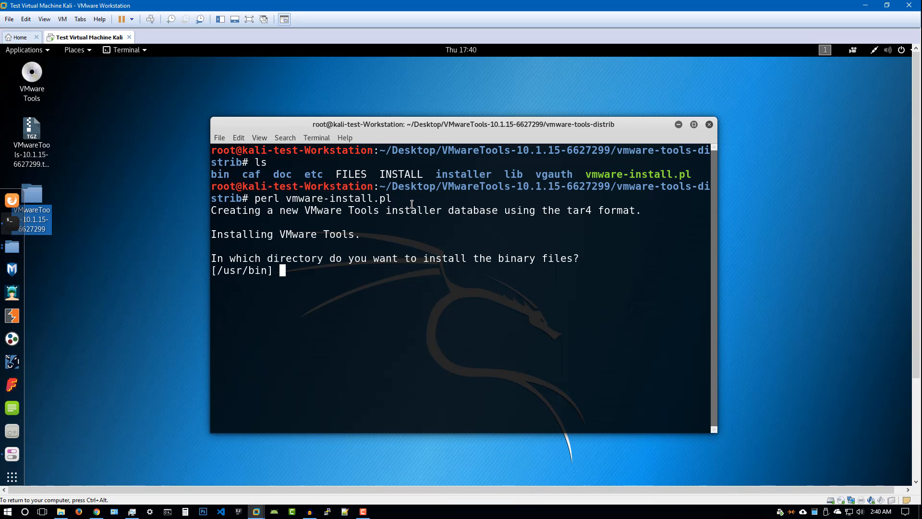
{"action": "key", "text": "Return"}
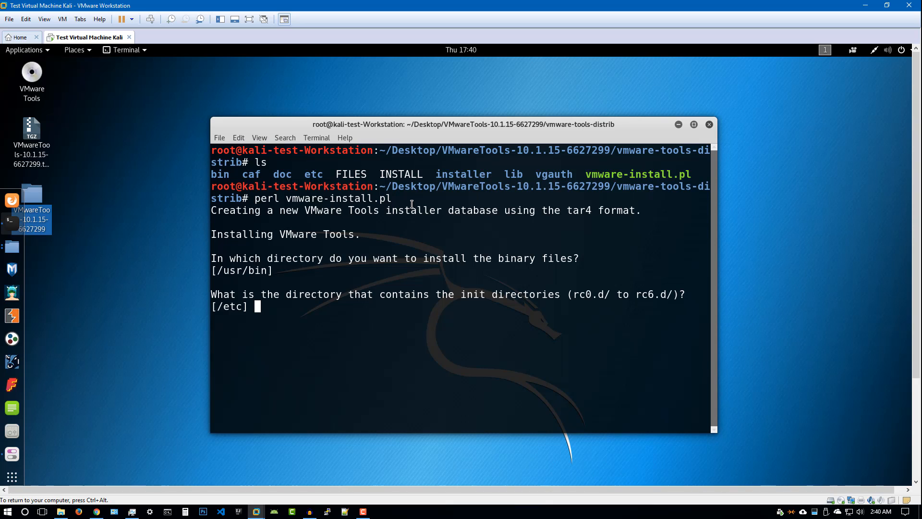
{"action": "key", "text": "Return"}
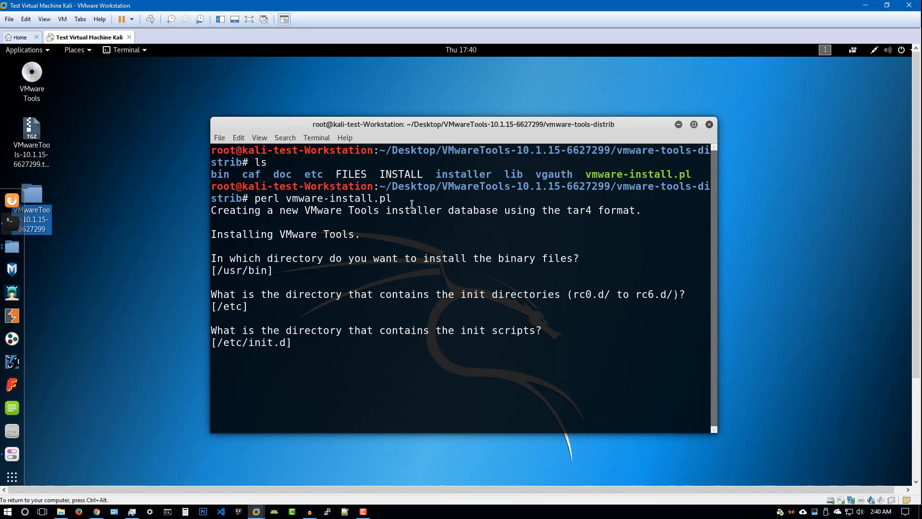
{"action": "key", "text": "Return"}
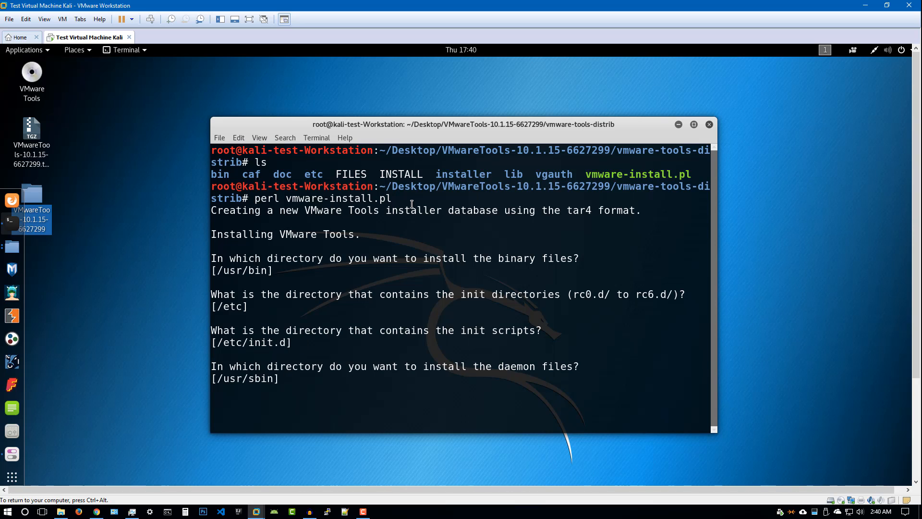
{"action": "key", "text": "Return"}
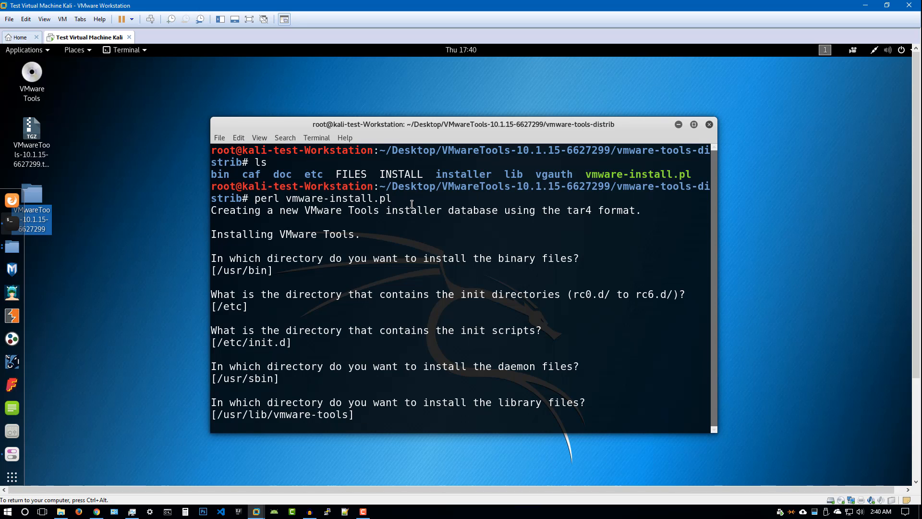
{"action": "key", "text": "Return"}
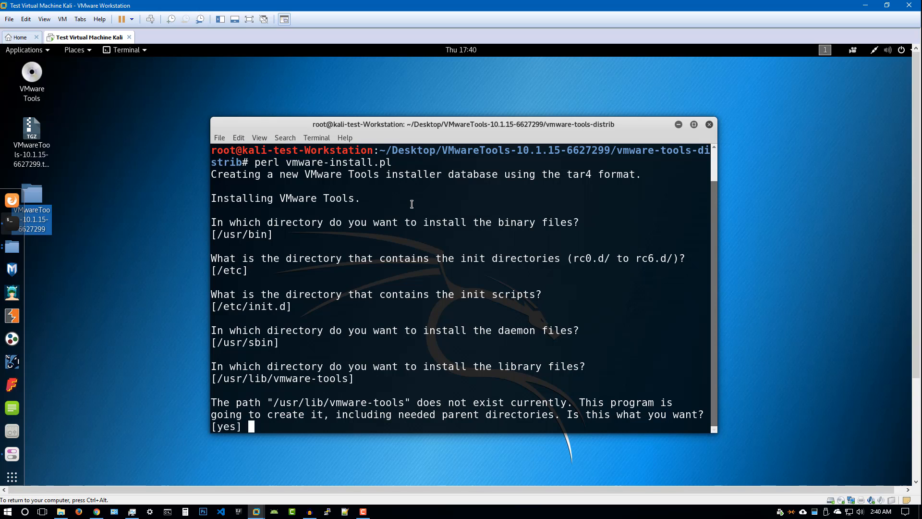
Create /usr/lib/vmware-tools, accept default agent and documentation directories, and create the documentation directory
{"action": "type", "text": "yes"}
{"action": "key", "text": "Return"}
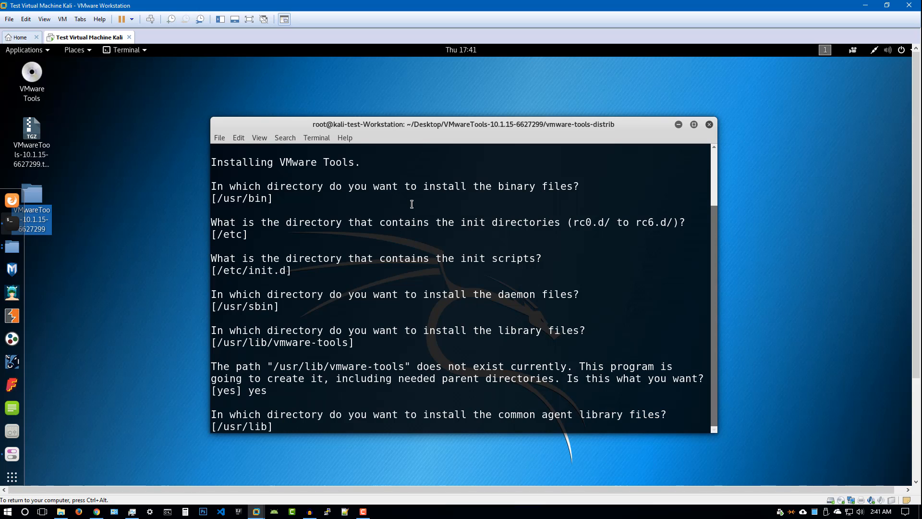
{"action": "key", "text": "Return"}
{"action": "key", "text": "Return"}
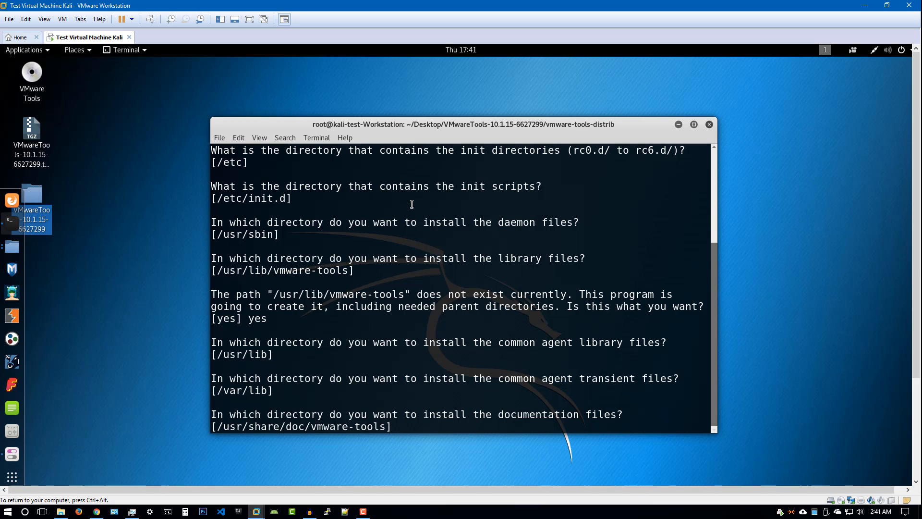
{"action": "key", "text": "Return"}
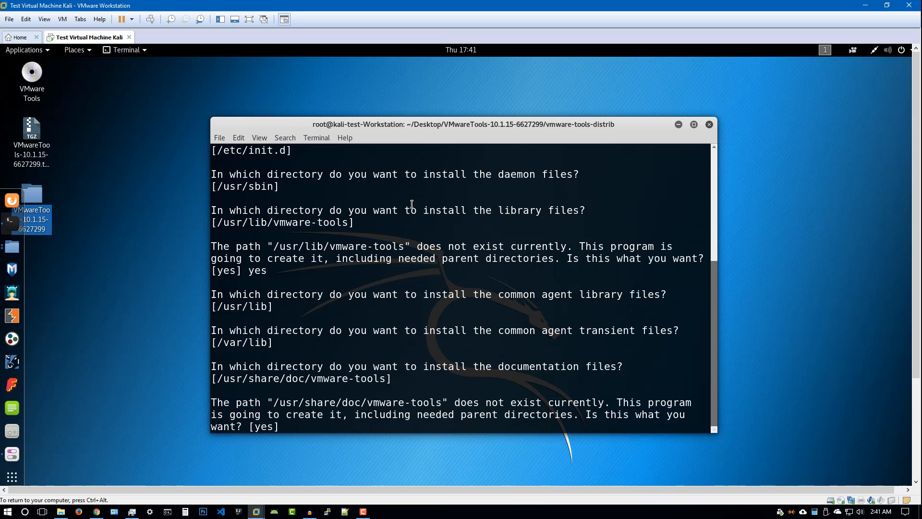
{"action": "type", "text": "yes"}
{"action": "key", "text": "Return"}
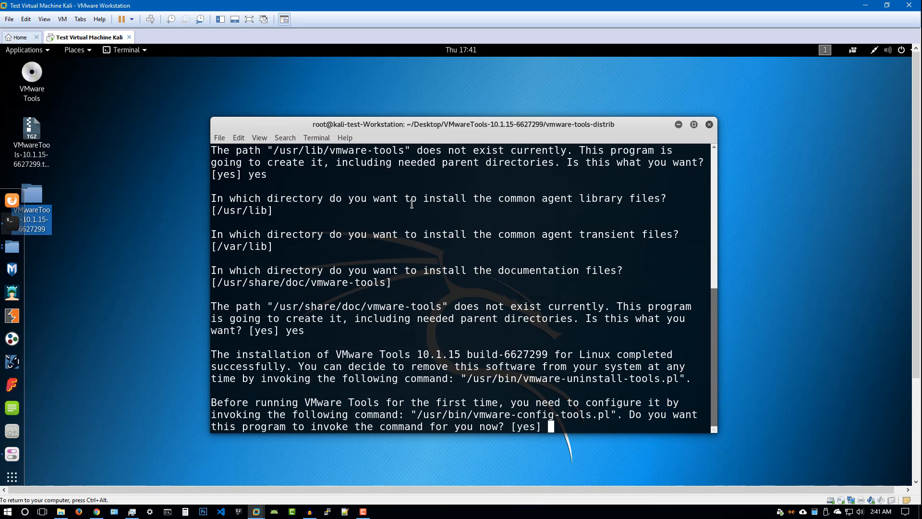
Agree to run vmware-config-tools.pl now and enable shared folders and vmblock
{"action": "type", "text": "yes"}
{"action": "key", "text": "Return"}
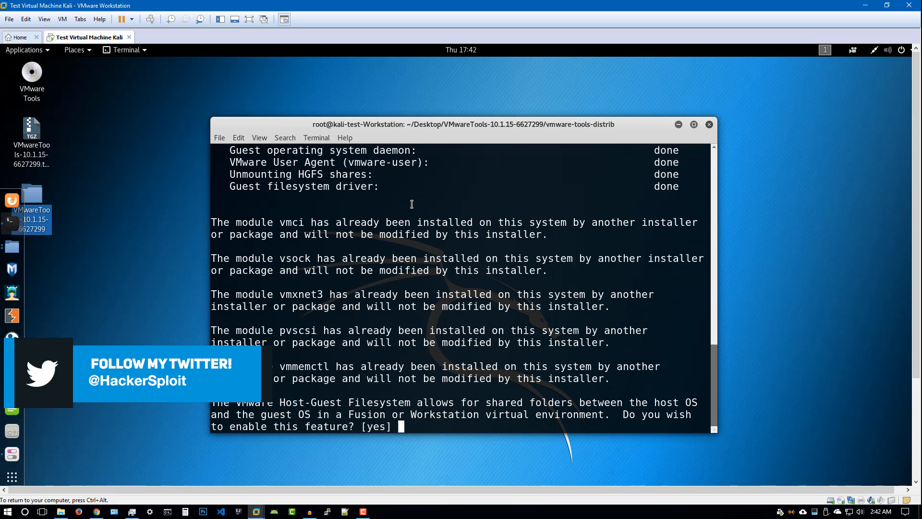
{"action": "type", "text": "yes"}
{"action": "key", "text": "Return"}
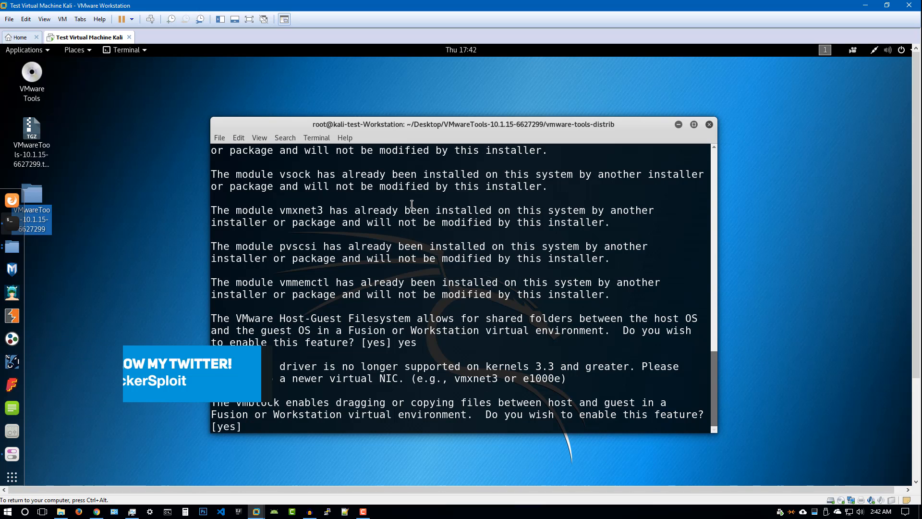
{"action": "type", "text": "yes"}
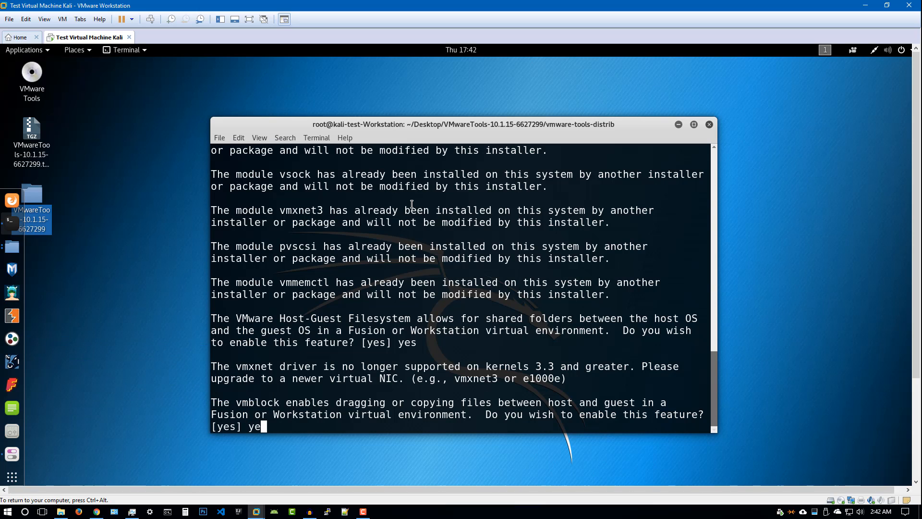
{"action": "key", "text": "Return"}
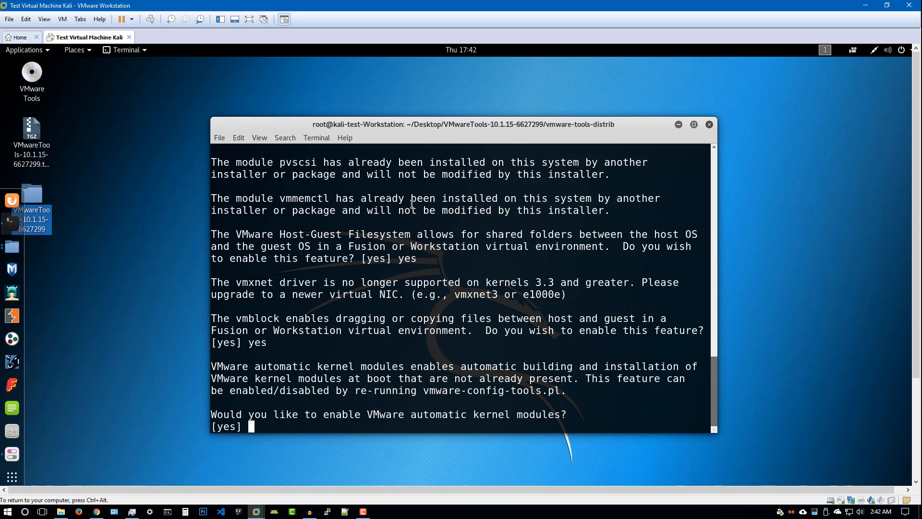
Enable automatic kernel modules, Guest Authentication (vgauth) and the Common Agent (caf)
{"action": "type", "text": "yes"}
{"action": "key", "text": "Return"}
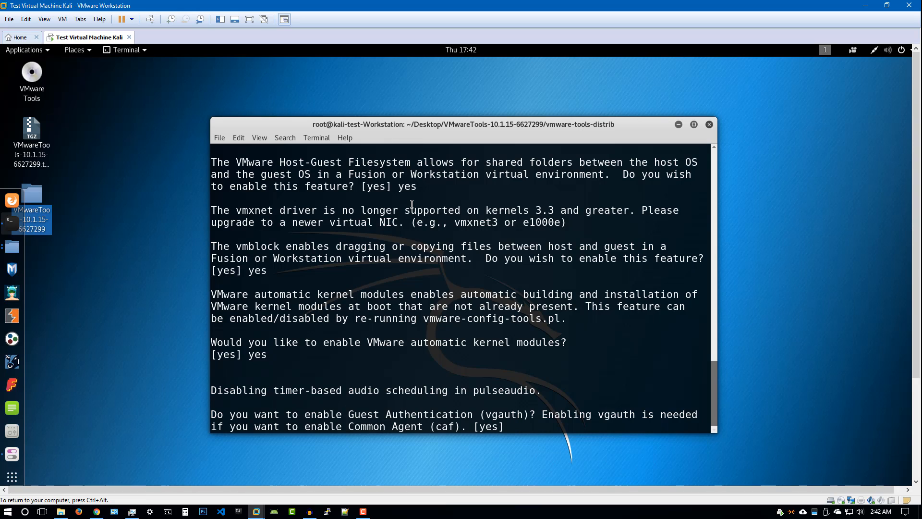
{"action": "type", "text": "yes"}
{"action": "key", "text": "Return"}
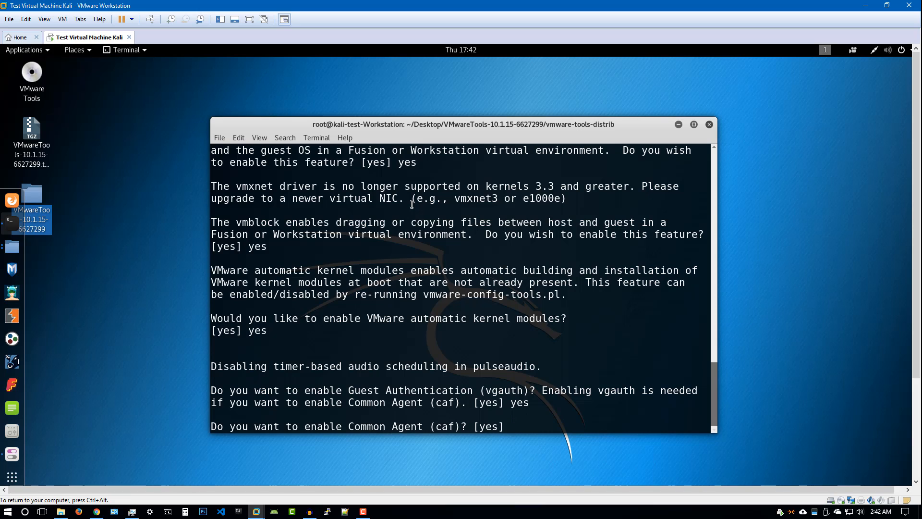
{"action": "type", "text": "yes"}
{"action": "key", "text": "Return"}
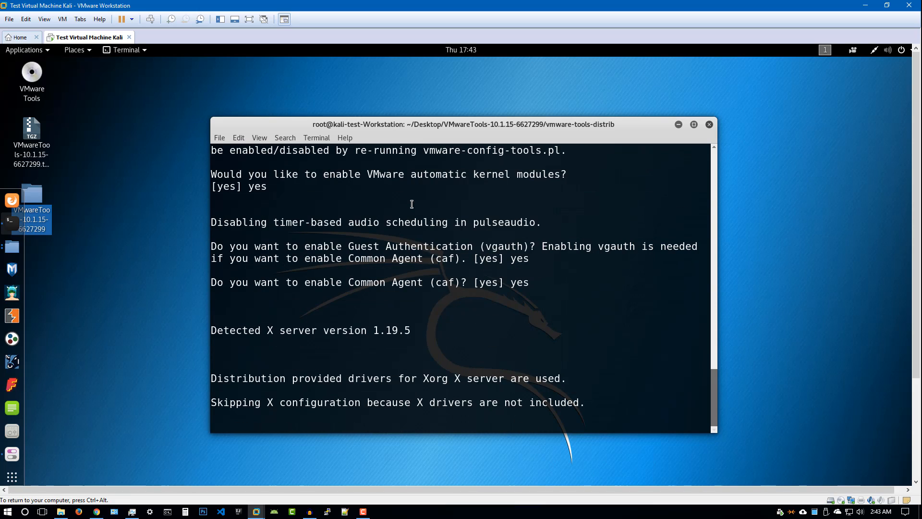
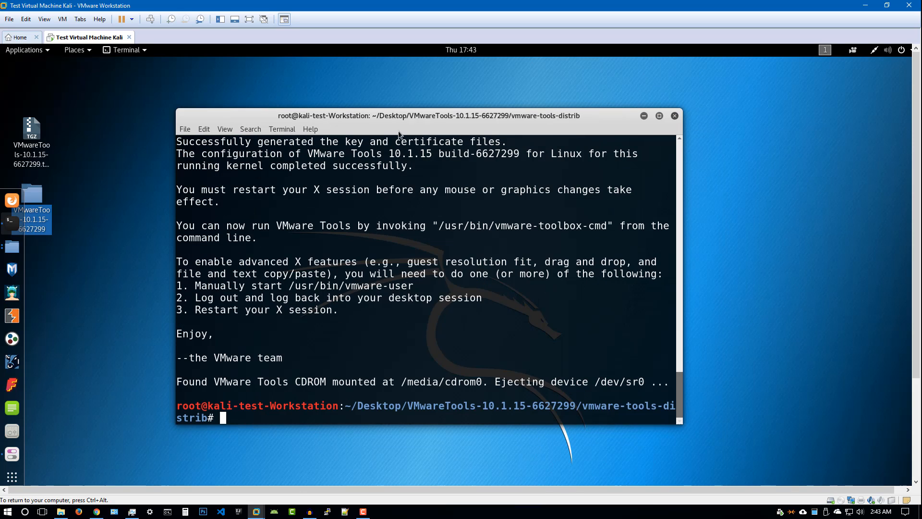
Minimize the Kali terminal and switch the VM to full screen
{"action": "left_click", "coordinate": [644, 118]}
{"action": "left_click", "coordinate": [44, 19]}
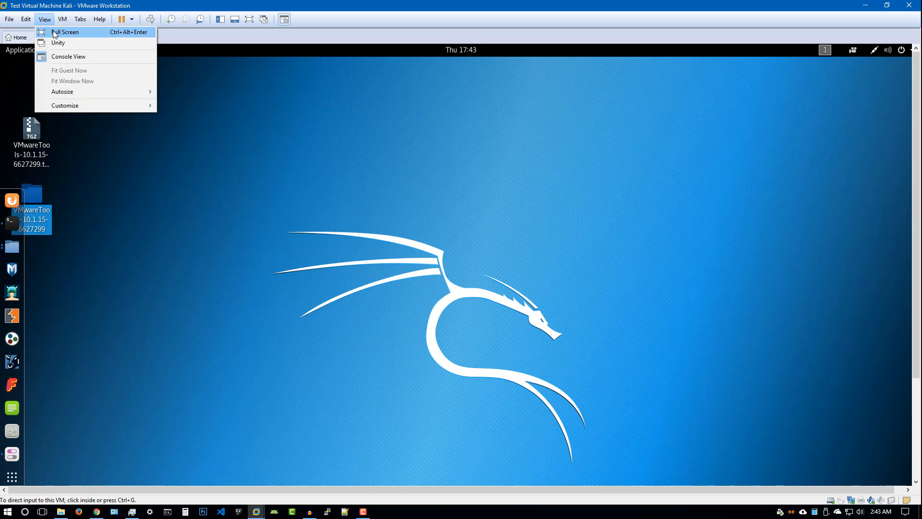
{"action": "left_click", "coordinate": [62, 31]}
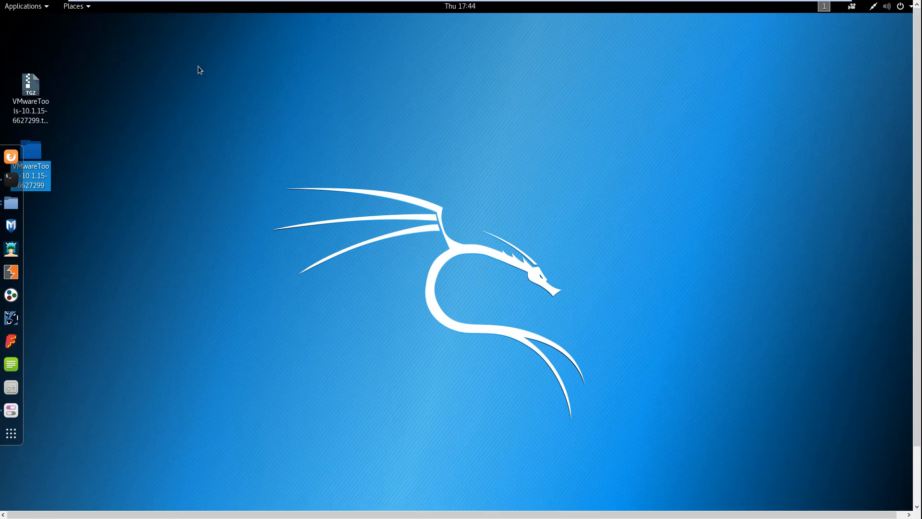
Exit full-screen mode from the toolbar's View menu
{"action": "mouse_move", "coordinate": [294, 2]}
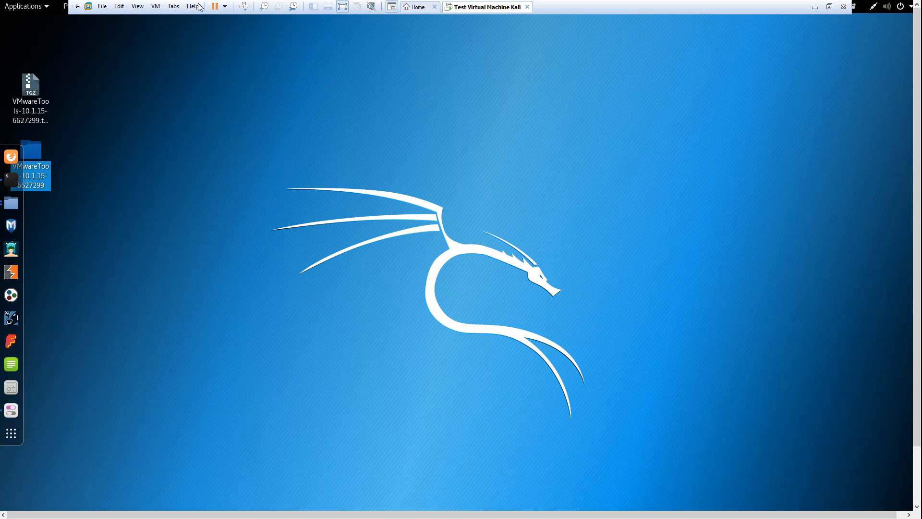
{"action": "left_click", "coordinate": [155, 6]}
{"action": "left_click", "coordinate": [155, 19]}
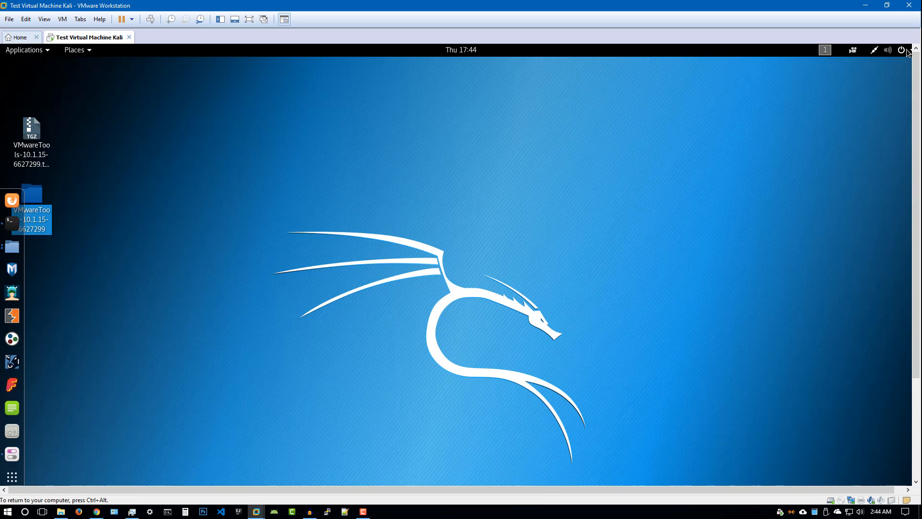
Log out of the Kali session from the user entry in the system menu
{"action": "left_click", "coordinate": [888, 49]}
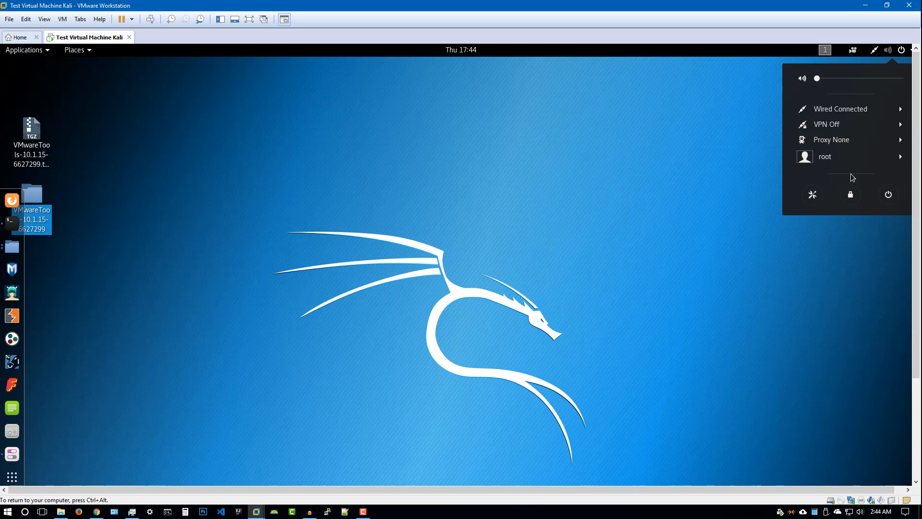
{"action": "left_click", "coordinate": [844, 156]}
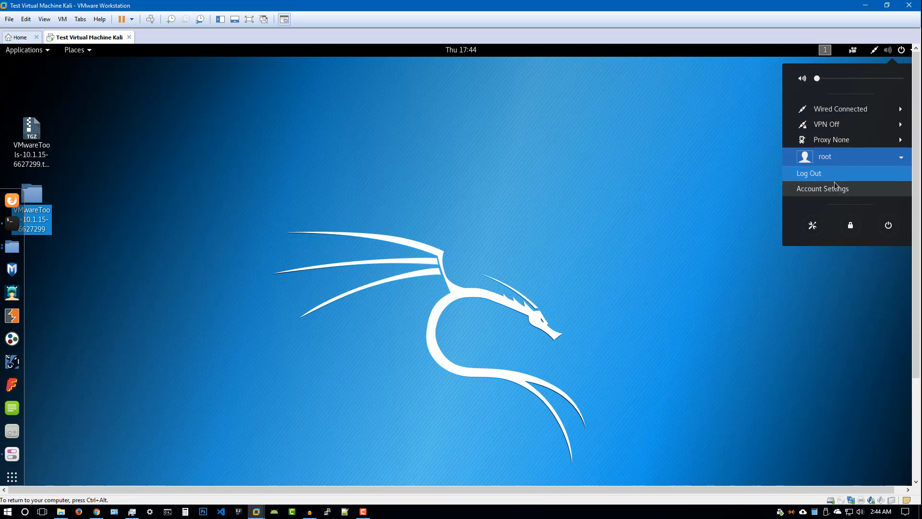
{"action": "left_click", "coordinate": [830, 175]}
{"action": "left_click", "coordinate": [523, 370]}
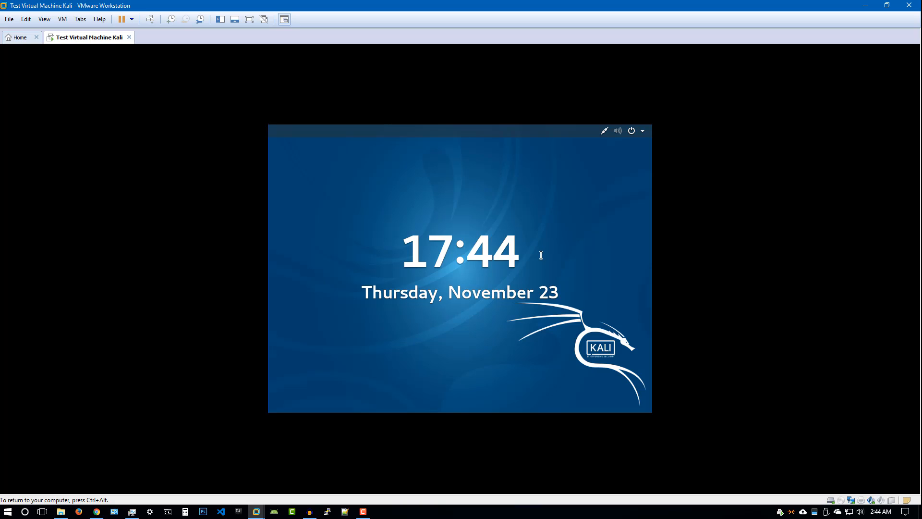
Lift the lock screen and sign back in as root with the account password
{"action": "left_click_drag", "start_coordinate": [499, 347], "coordinate": [463, 133]}
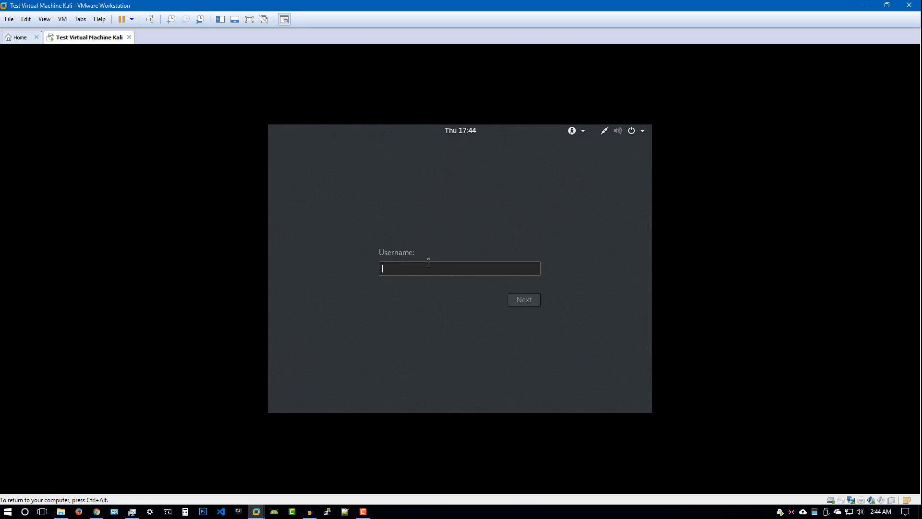
{"action": "type", "text": "root"}
{"action": "key", "text": "Return"}
{"action": "type", "text": "*******"}
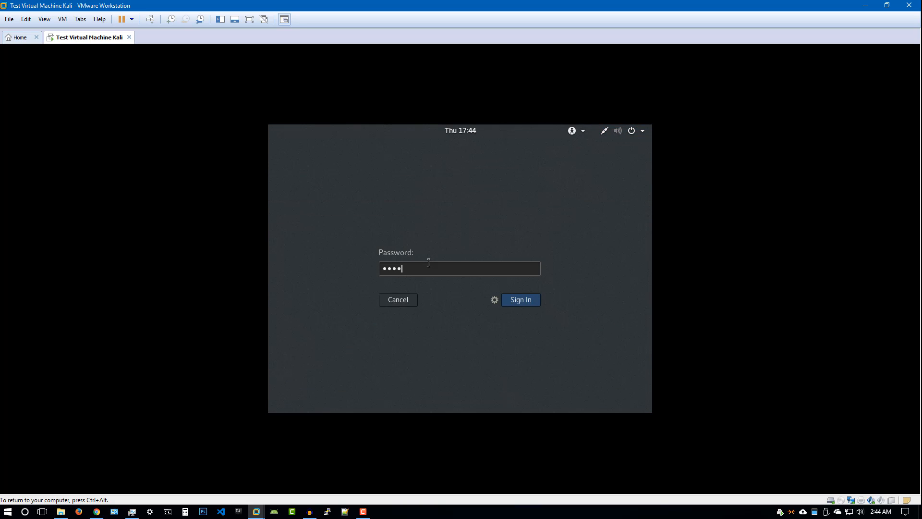
{"action": "type", "text": "**"}
{"action": "key", "text": "Return"}
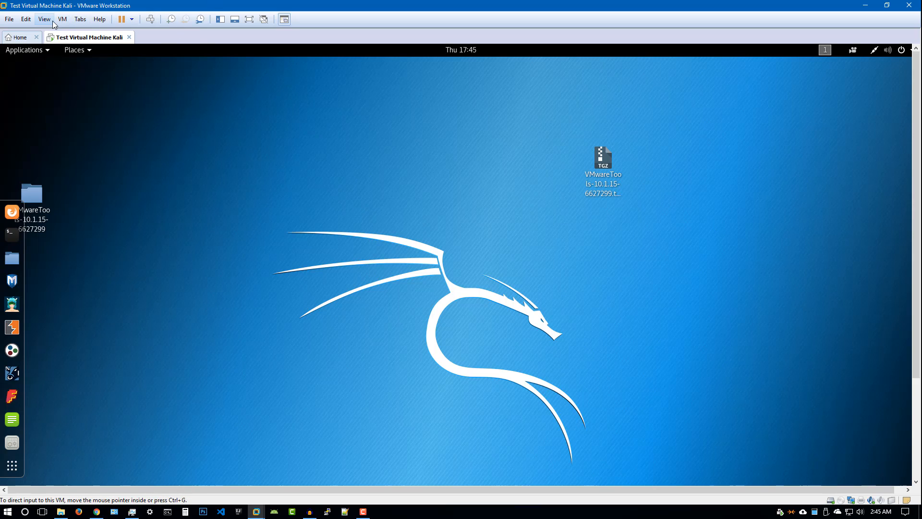
Switch the VM to full screen and stack the VMware Tools folder and tar.gz archive top-left
{"action": "left_click", "coordinate": [44, 18]}
{"action": "left_click", "coordinate": [67, 31]}
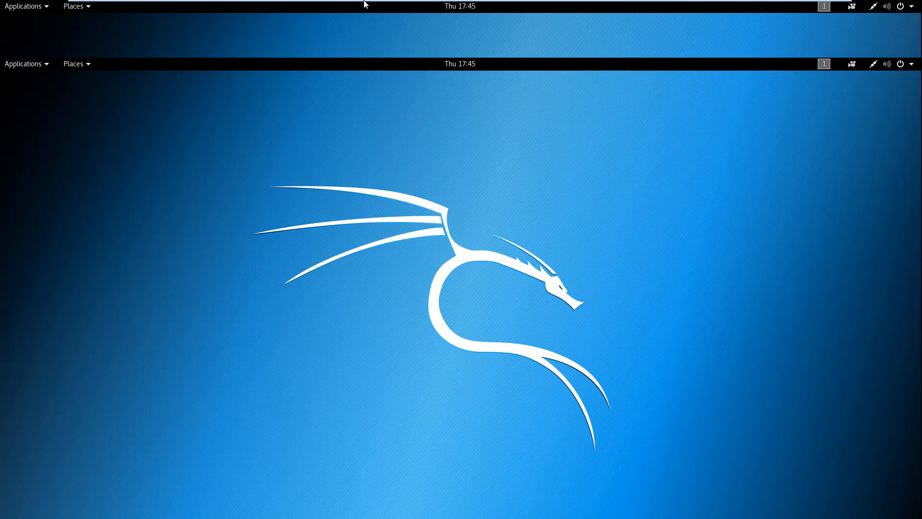
{"action": "mouse_move", "coordinate": [356, 1]}
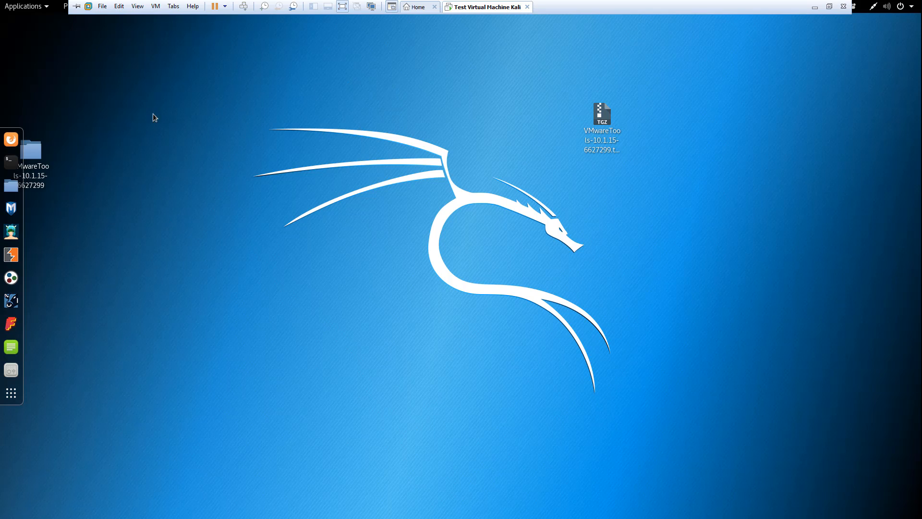
{"action": "left_click_drag", "start_coordinate": [31, 150], "coordinate": [56, 43]}
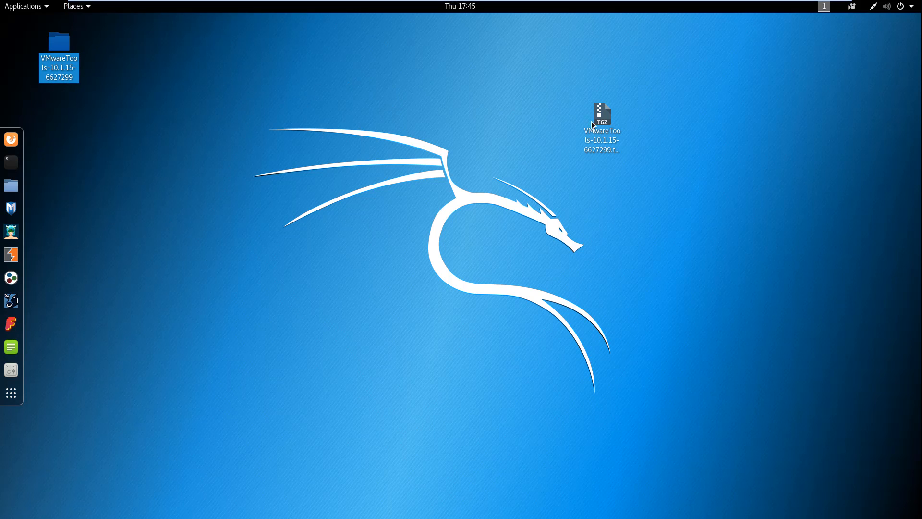
{"action": "left_click_drag", "start_coordinate": [601, 114], "coordinate": [63, 116]}
{"action": "left_click", "coordinate": [167, 98]}
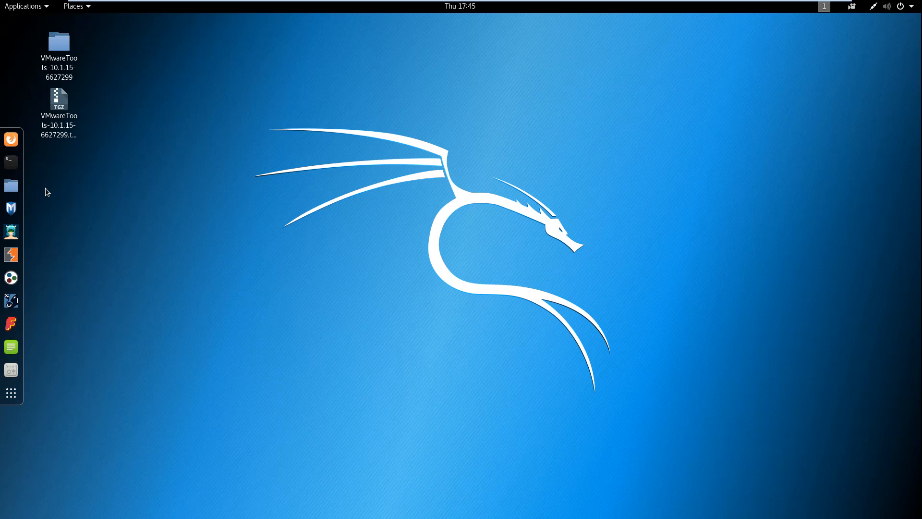
{"action": "mouse_move", "coordinate": [329, 2]}
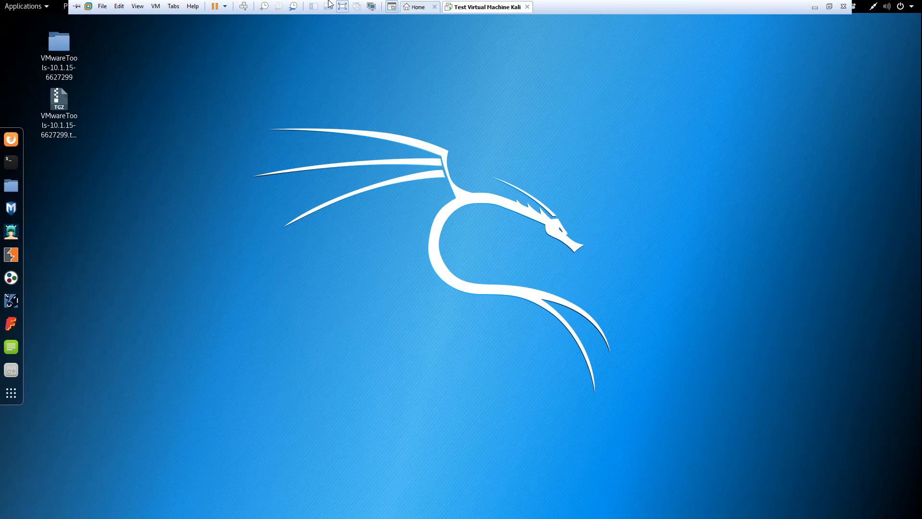